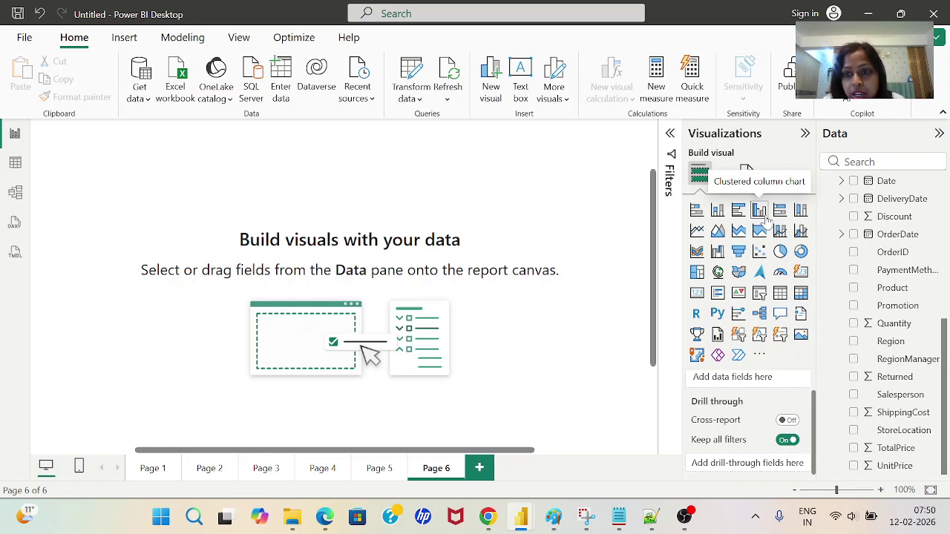
Step: Insert a clustered column chart on Page 6 and enlarge its empty frame
{"action": "left_click", "coordinate": [759, 213]}
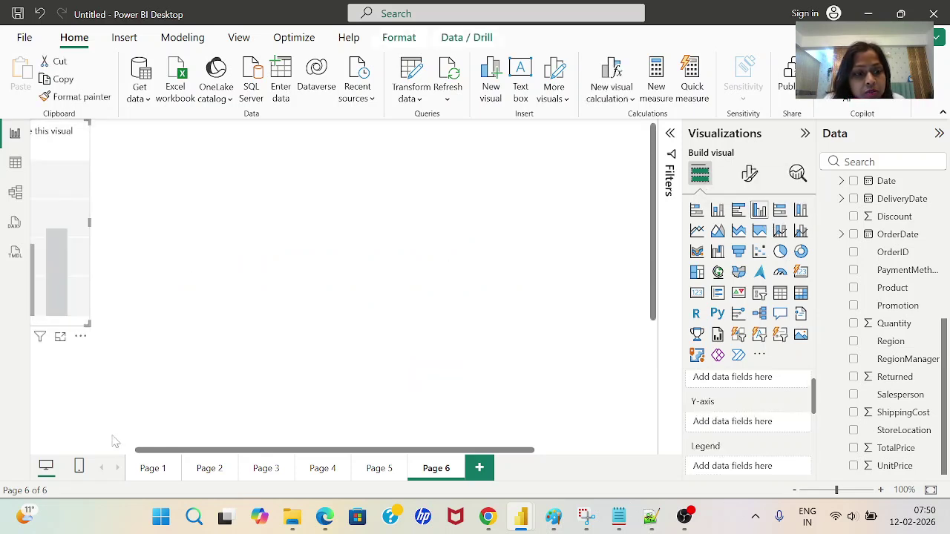
{"action": "left_click_drag", "start_coordinate": [138, 456], "coordinate": [32, 456]}
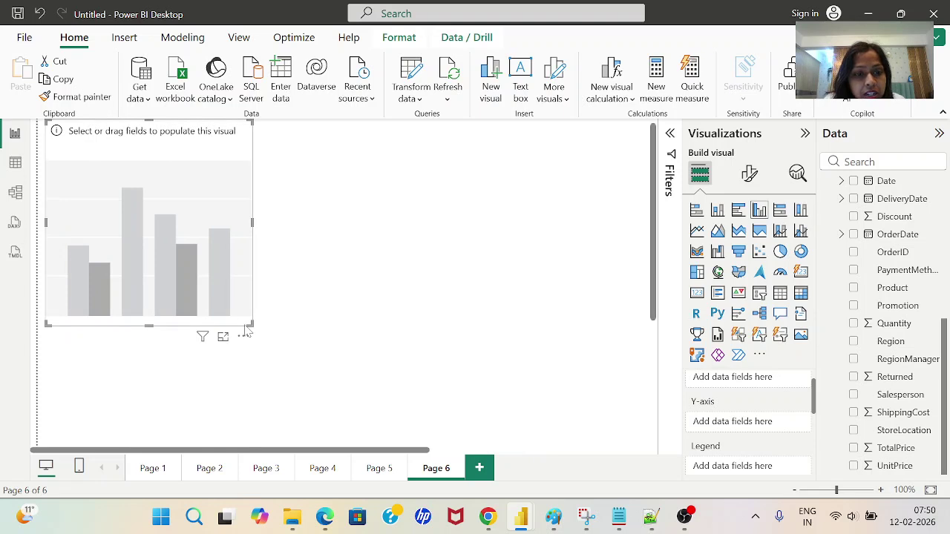
{"action": "left_click_drag", "start_coordinate": [249, 323], "coordinate": [357, 396]}
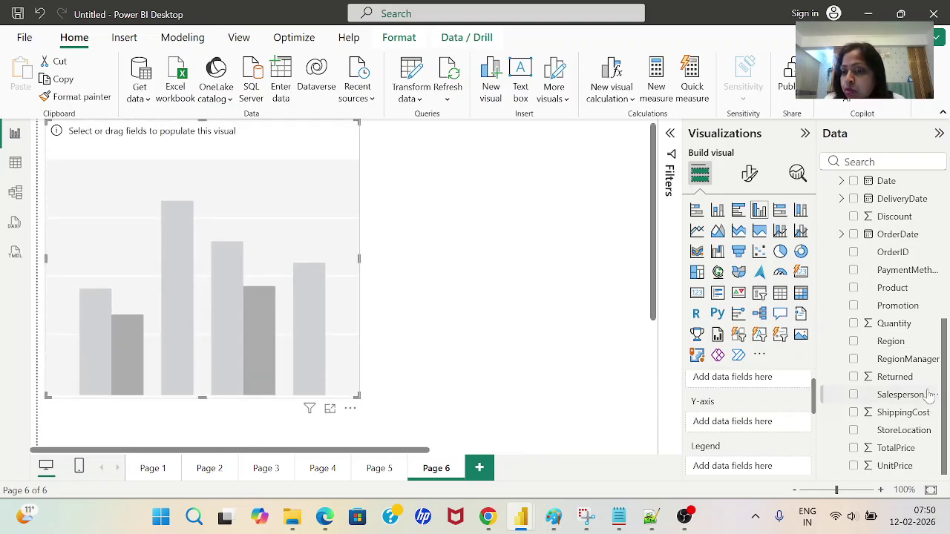
Step: Examine the SalesData table's columns in the table view, then return to the report page
{"action": "scroll", "coordinate": [898, 297], "scroll_direction": "up", "scroll_amount": 5}
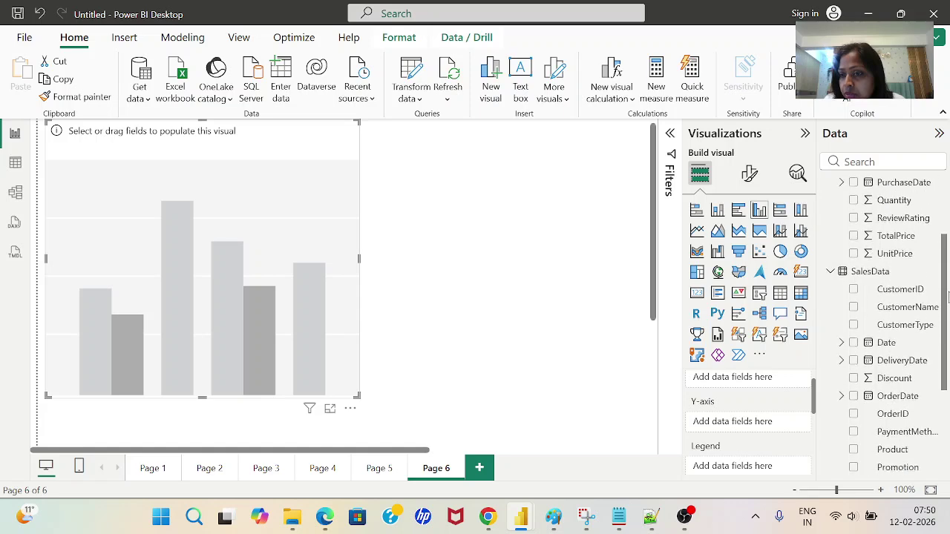
{"action": "scroll", "coordinate": [898, 265], "scroll_direction": "down", "scroll_amount": 1}
{"action": "left_click", "coordinate": [886, 265]}
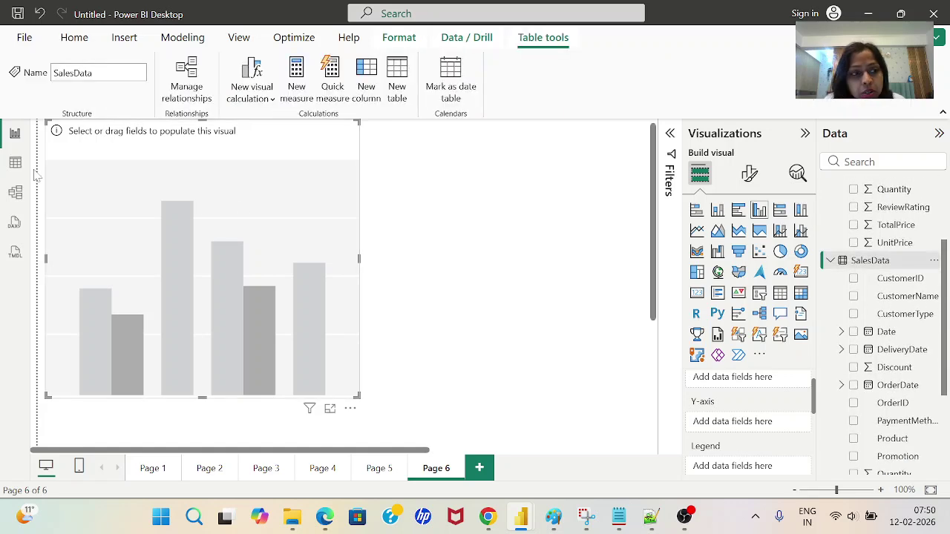
{"action": "left_click", "coordinate": [15, 163]}
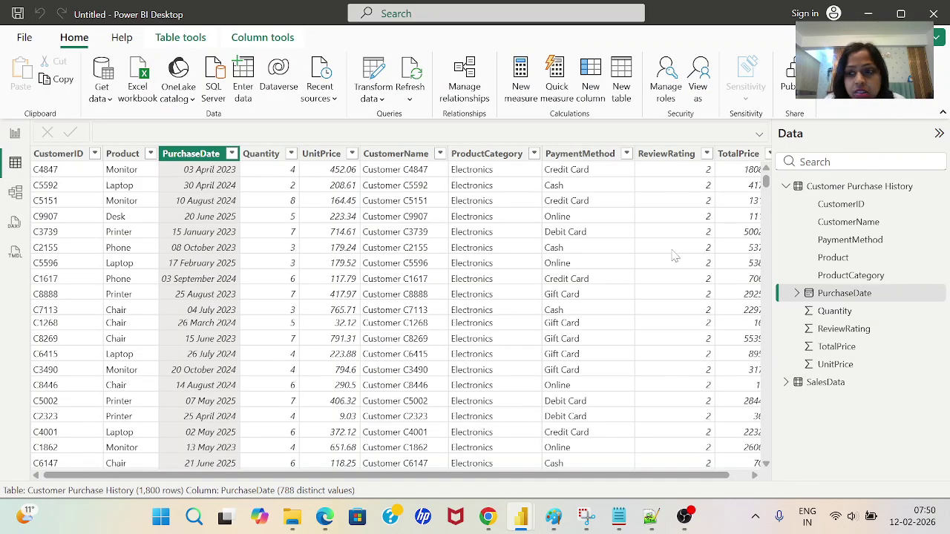
{"action": "left_click", "coordinate": [785, 186]}
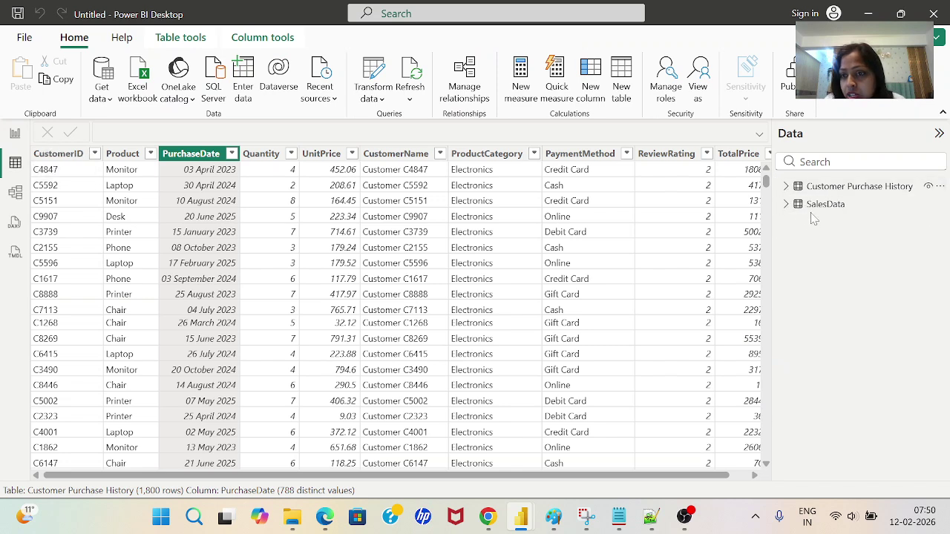
{"action": "left_click", "coordinate": [800, 210]}
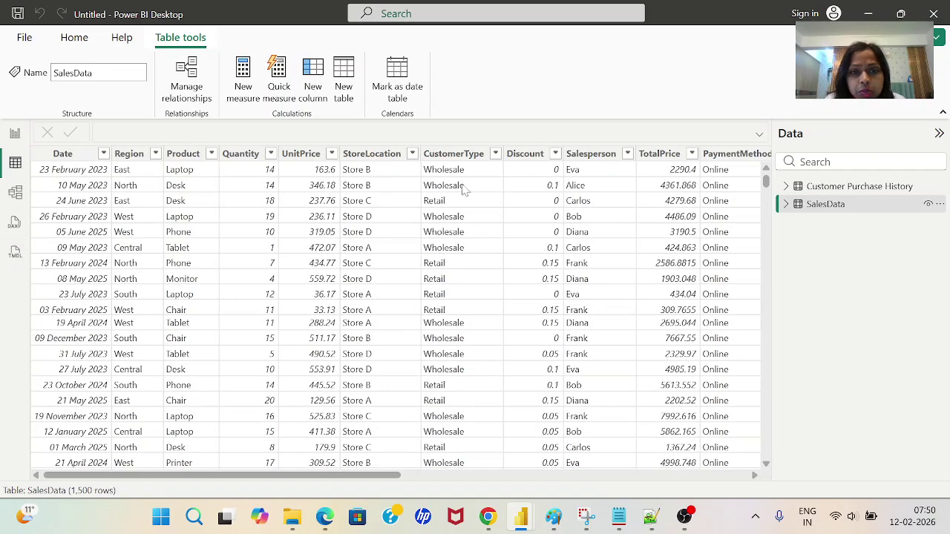
{"action": "left_click", "coordinate": [15, 133]}
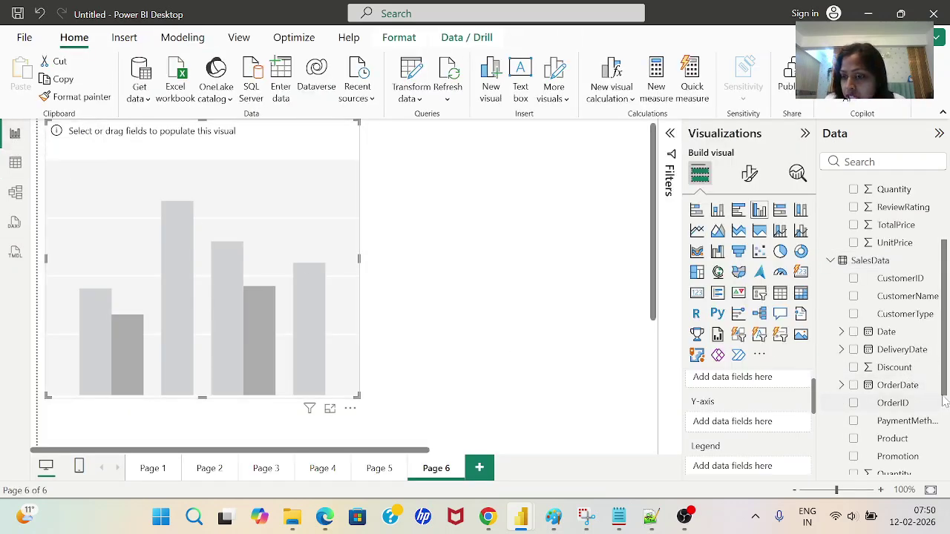
Step: Assign the SalesData field Region to the column chart's X-axis and TotalPrice to its Y-axis
{"action": "left_click_drag", "start_coordinate": [945, 397], "coordinate": [941, 462]}
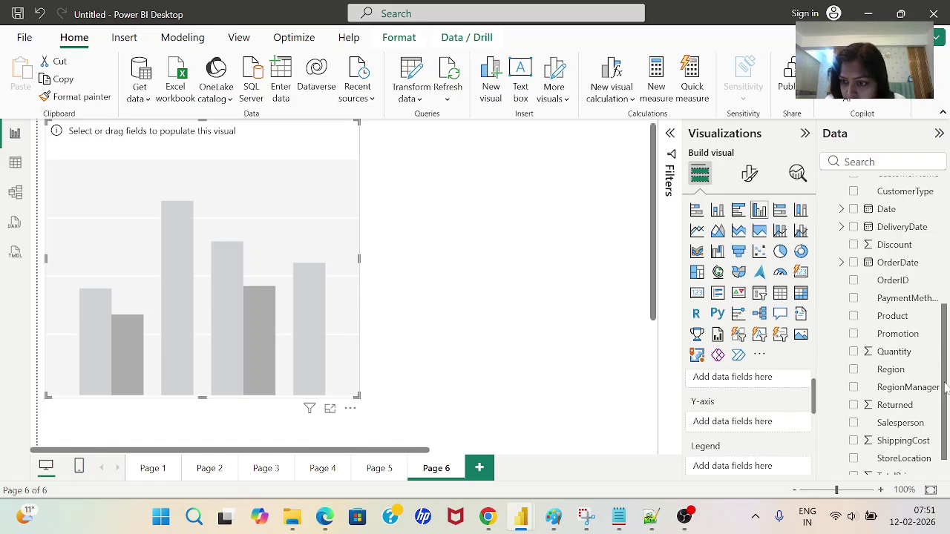
{"action": "scroll", "coordinate": [945, 386], "scroll_direction": "down", "scroll_amount": 2}
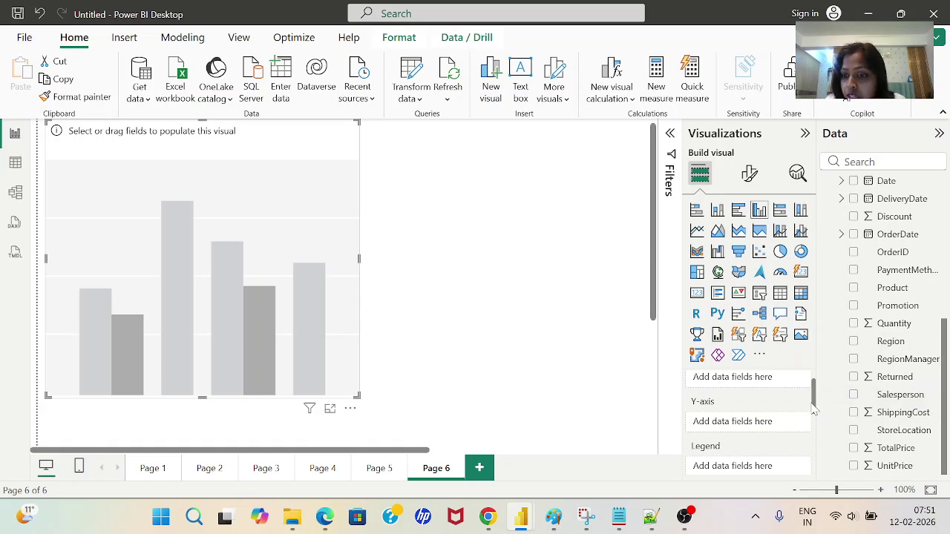
{"action": "scroll", "coordinate": [816, 408], "scroll_direction": "up", "scroll_amount": 1}
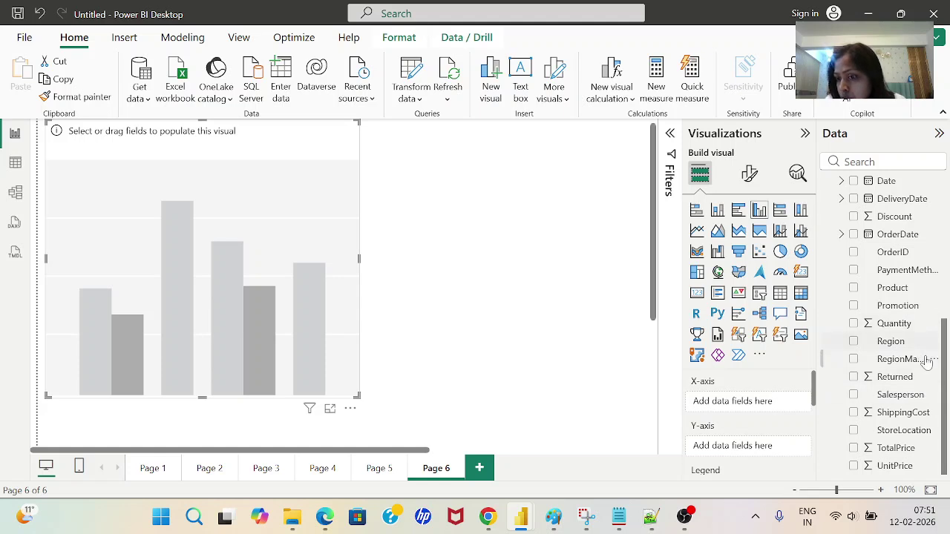
{"action": "left_click_drag", "start_coordinate": [907, 348], "coordinate": [757, 405]}
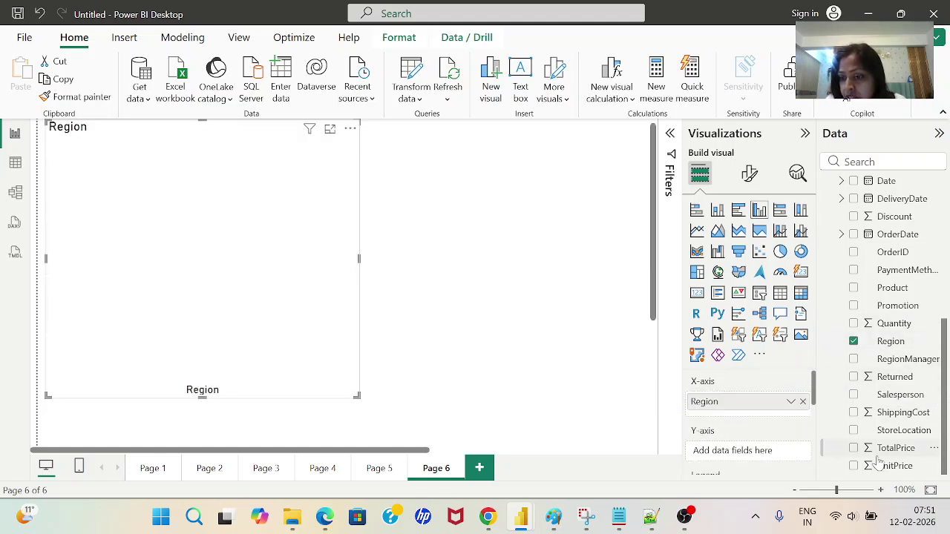
{"action": "left_click_drag", "start_coordinate": [890, 449], "coordinate": [758, 460]}
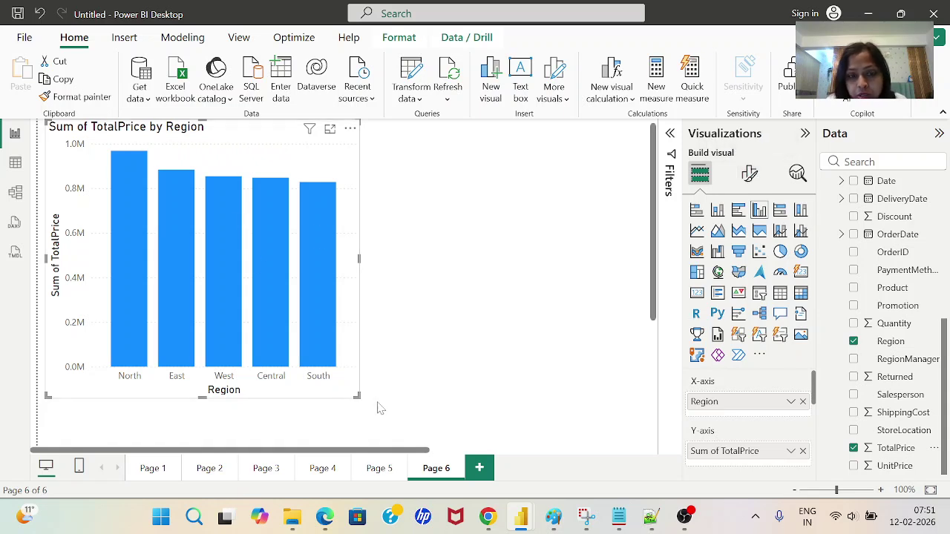
Step: Split the columns by store with StoreLocation as the chart's legend, and enlarge the chart slightly
{"action": "scroll", "coordinate": [817, 412], "scroll_direction": "down", "scroll_amount": 1}
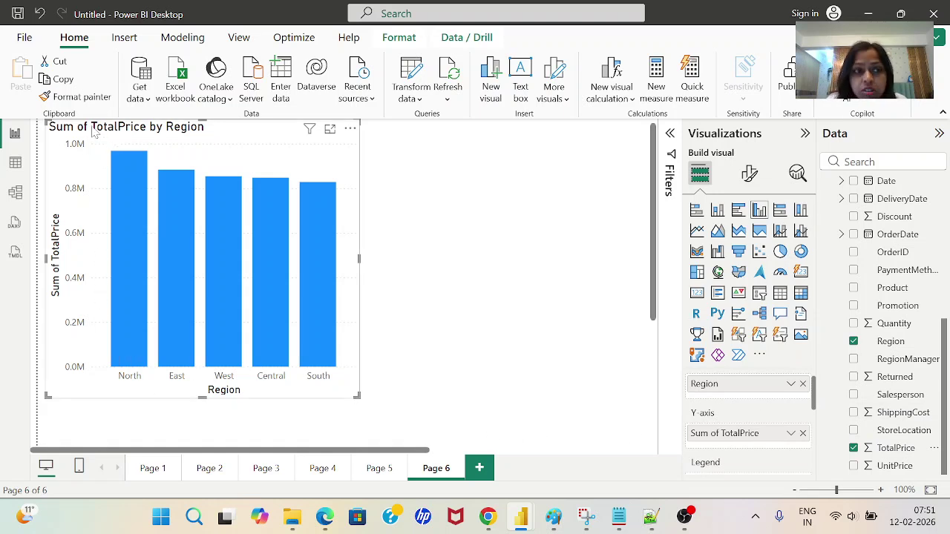
{"action": "mouse_move", "coordinate": [171, 287]}
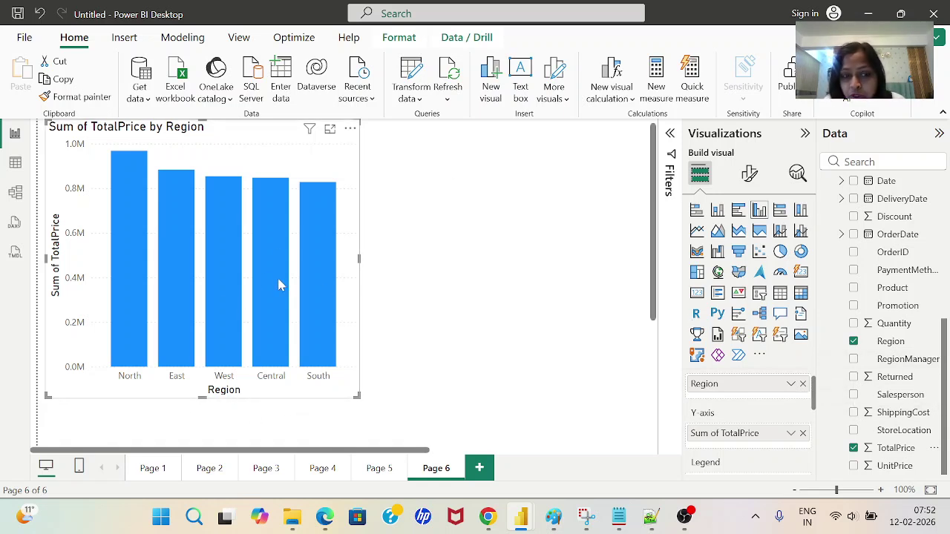
{"action": "mouse_move", "coordinate": [255, 356]}
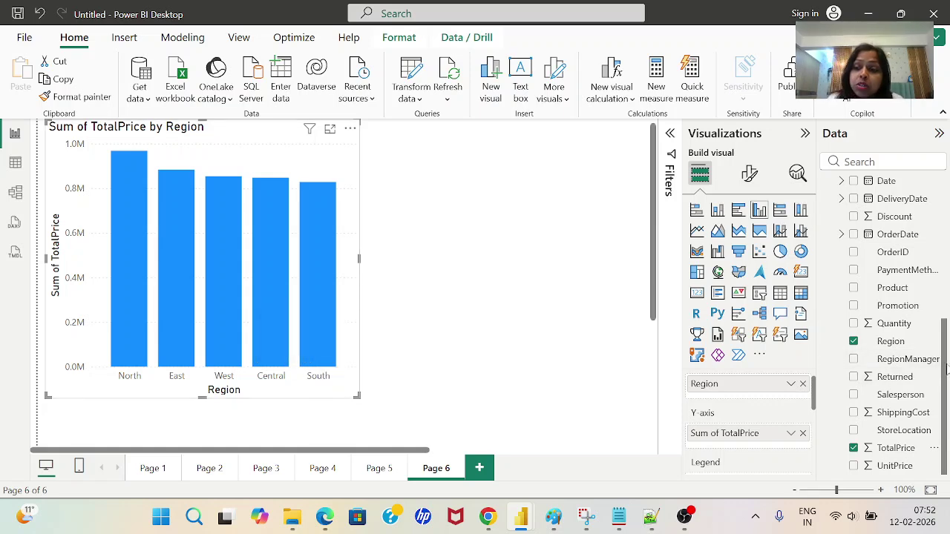
{"action": "left_click_drag", "start_coordinate": [947, 371], "coordinate": [944, 301]}
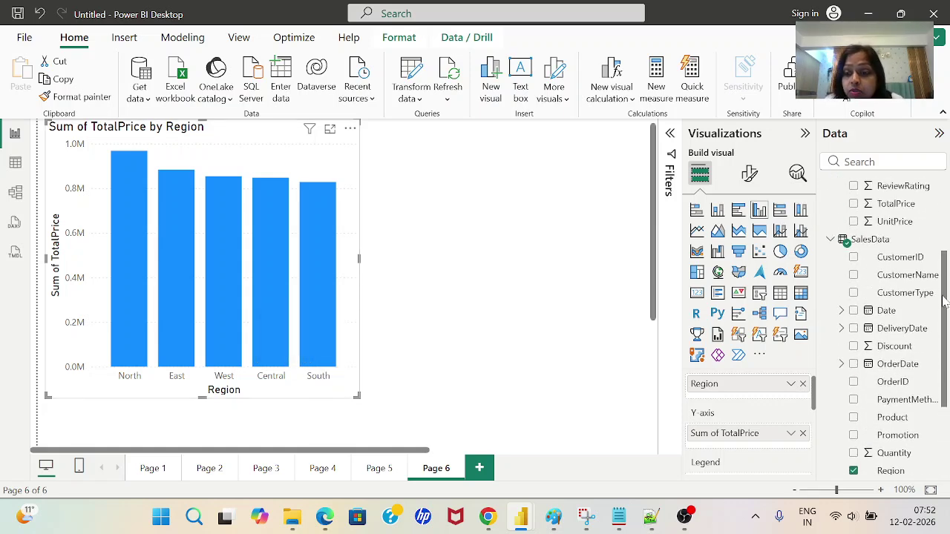
{"action": "left_click_drag", "start_coordinate": [817, 404], "coordinate": [817, 424]}
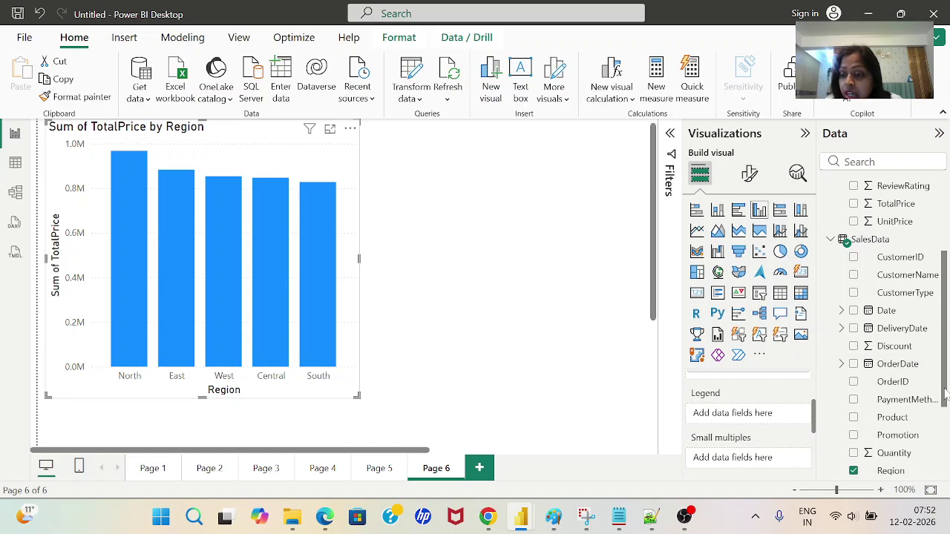
{"action": "left_click_drag", "start_coordinate": [945, 400], "coordinate": [946, 484]}
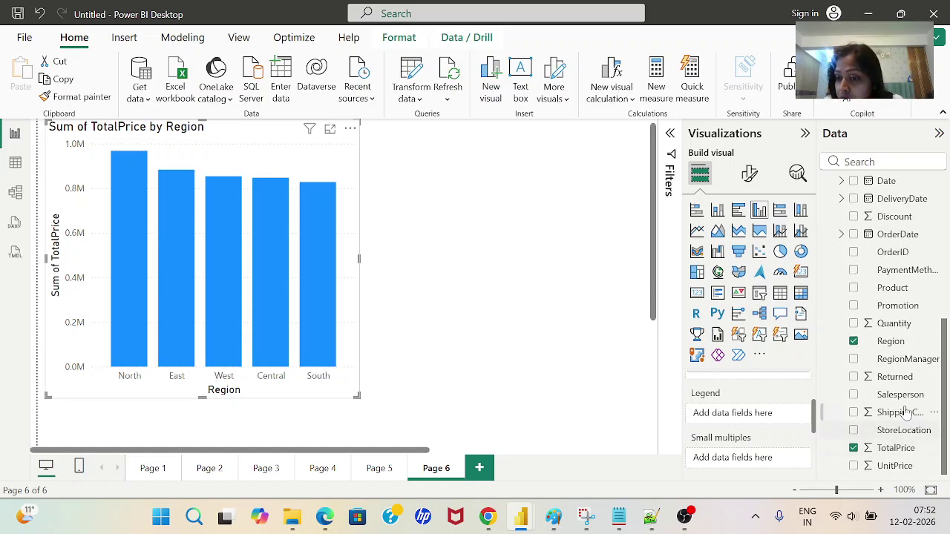
{"action": "left_click_drag", "start_coordinate": [894, 437], "coordinate": [728, 420]}
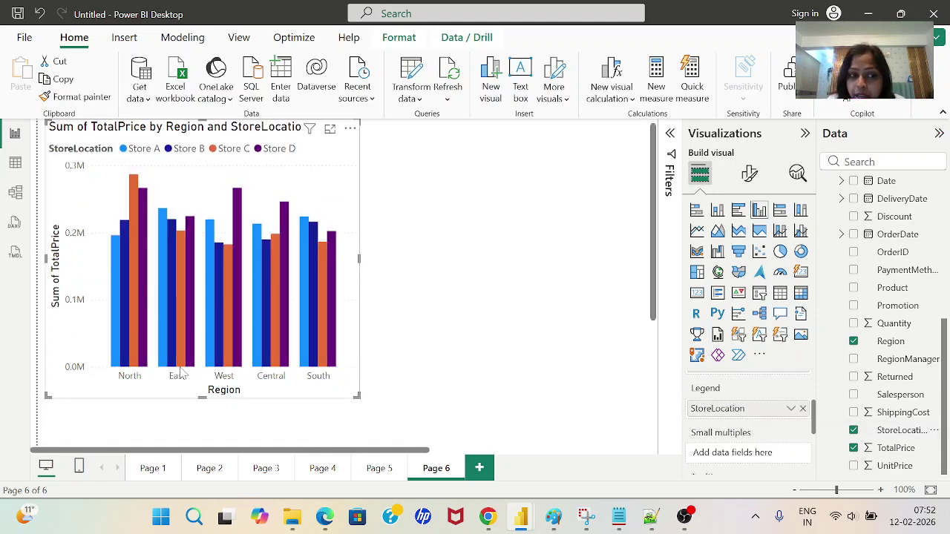
{"action": "left_click_drag", "start_coordinate": [357, 396], "coordinate": [394, 408]}
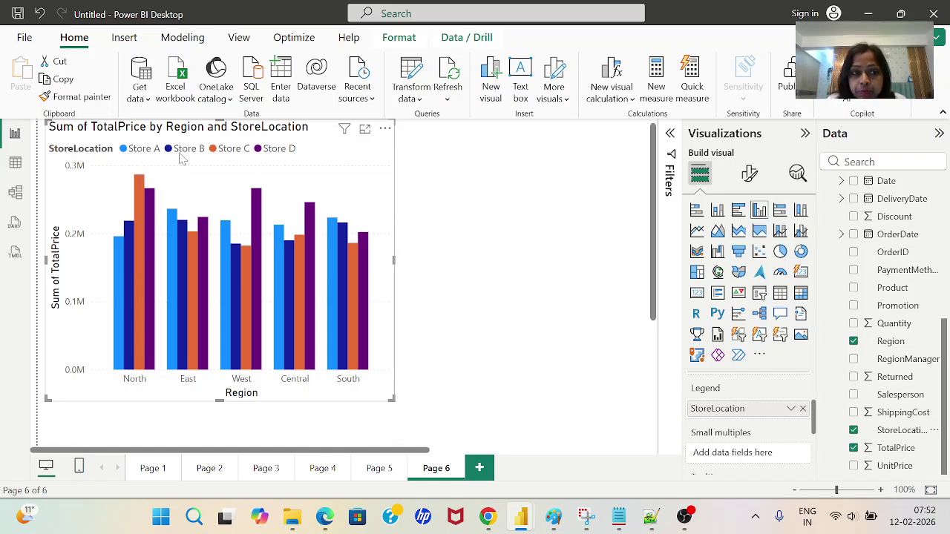
Step: Highlight the Store A columns and the Store B columns in turn to compare them across regions, then clear the highlight
{"action": "left_click", "coordinate": [125, 151]}
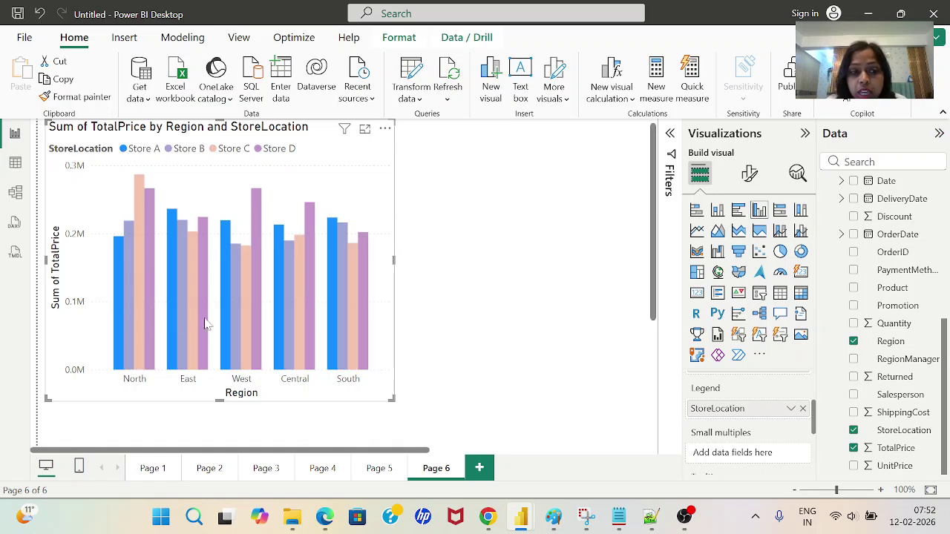
{"action": "left_click", "coordinate": [175, 150]}
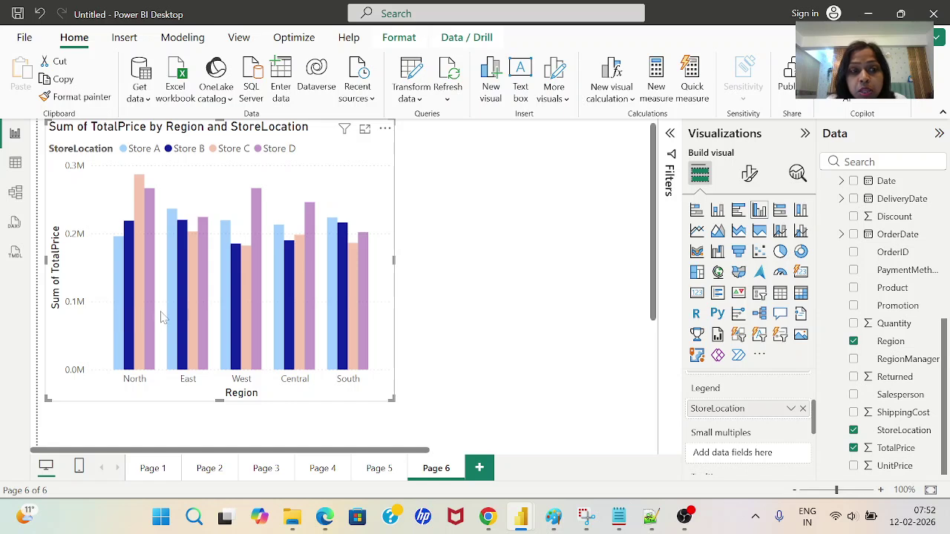
{"action": "mouse_move", "coordinate": [353, 319]}
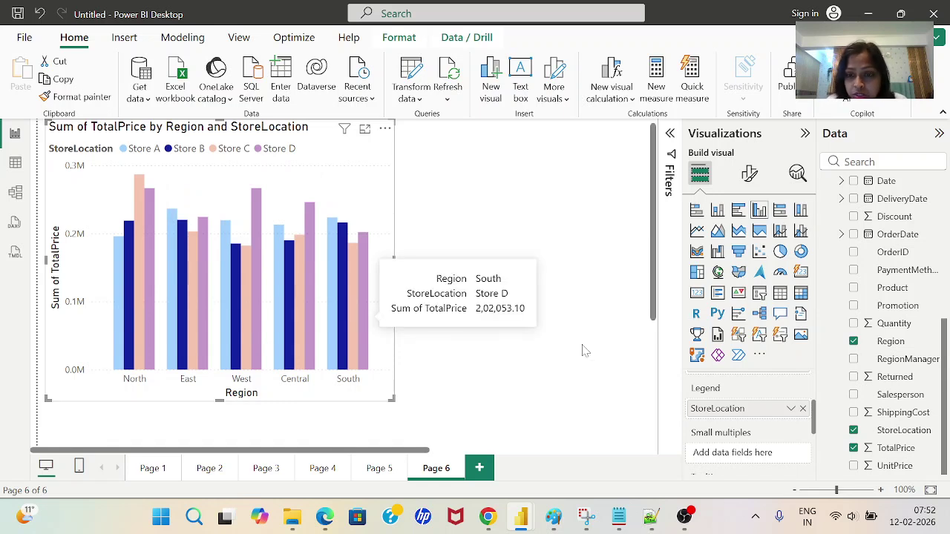
{"action": "left_click", "coordinate": [467, 235]}
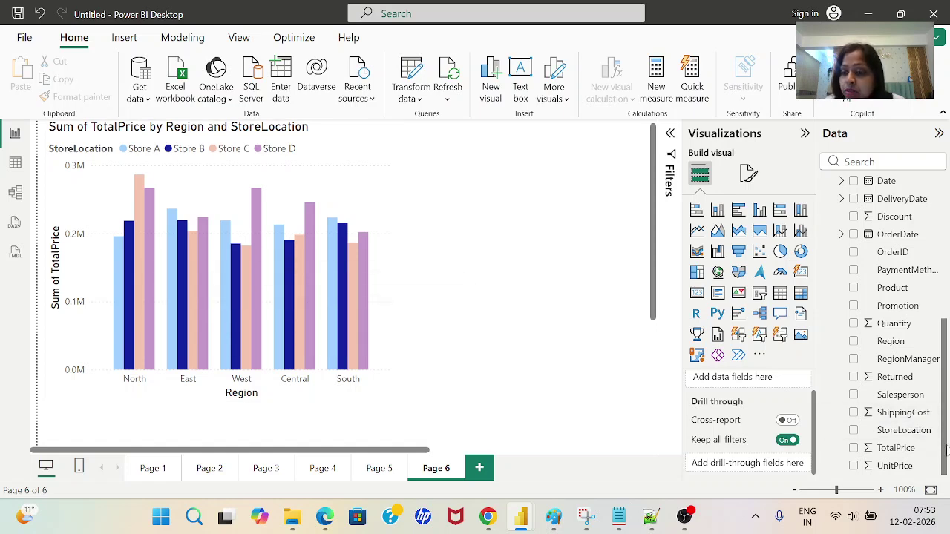
{"action": "mouse_move", "coordinate": [122, 255]}
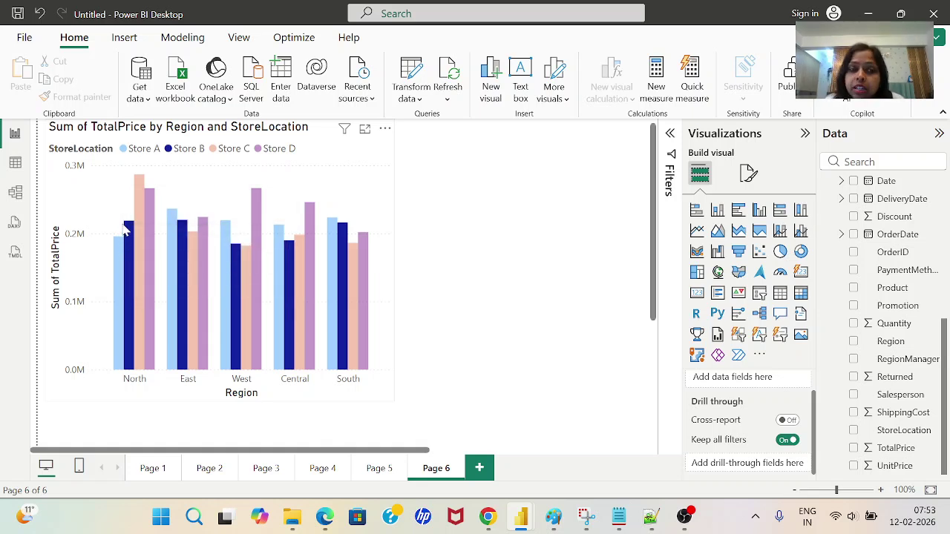
{"action": "left_click", "coordinate": [375, 201]}
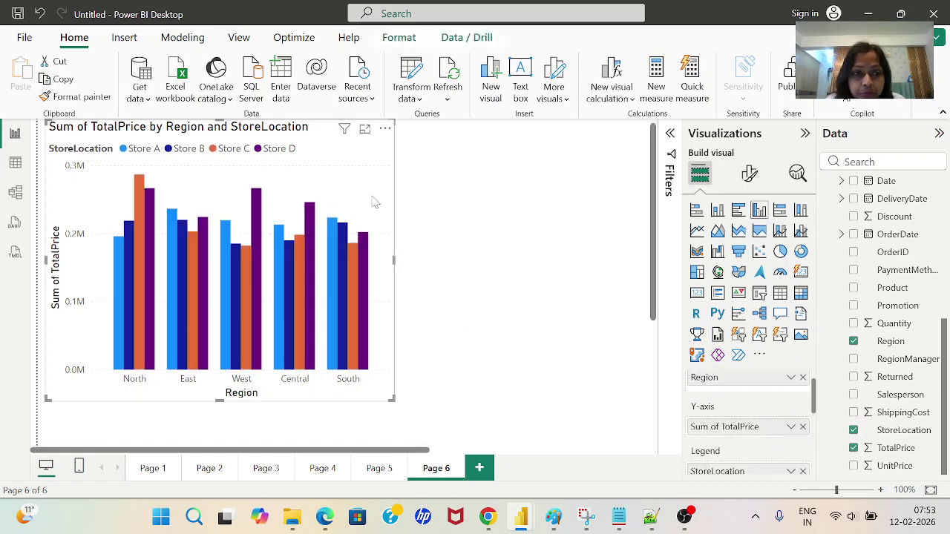
Step: Open the chart's formatting options and examine the X-axis, Y-axis and Legend settings
{"action": "left_click", "coordinate": [751, 176]}
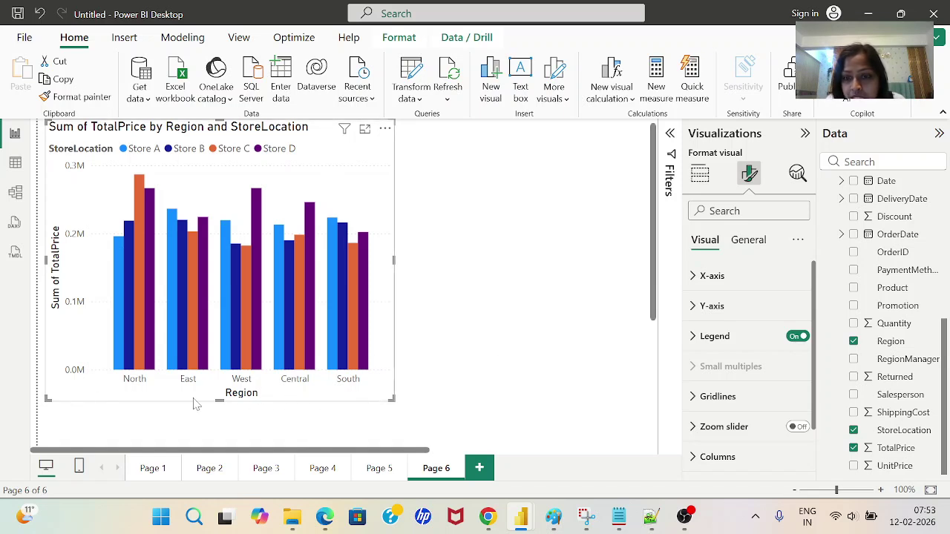
{"action": "left_click", "coordinate": [693, 279]}
{"action": "left_click", "coordinate": [693, 281]}
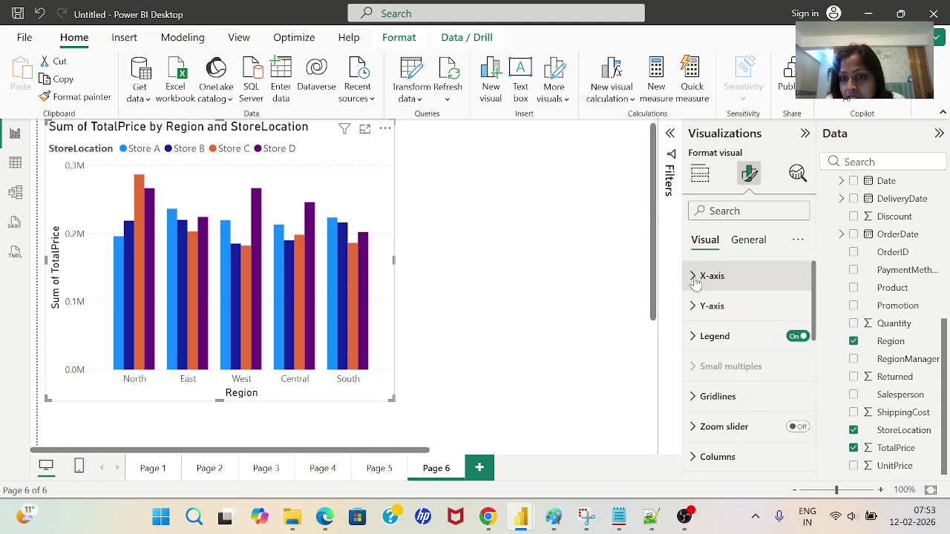
{"action": "left_click", "coordinate": [694, 307]}
{"action": "left_click", "coordinate": [696, 311]}
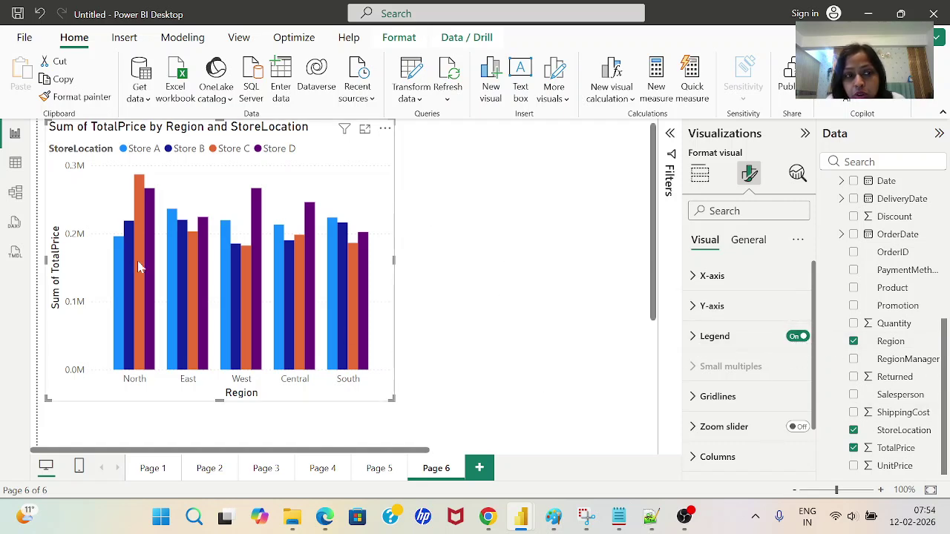
{"action": "left_click", "coordinate": [694, 338]}
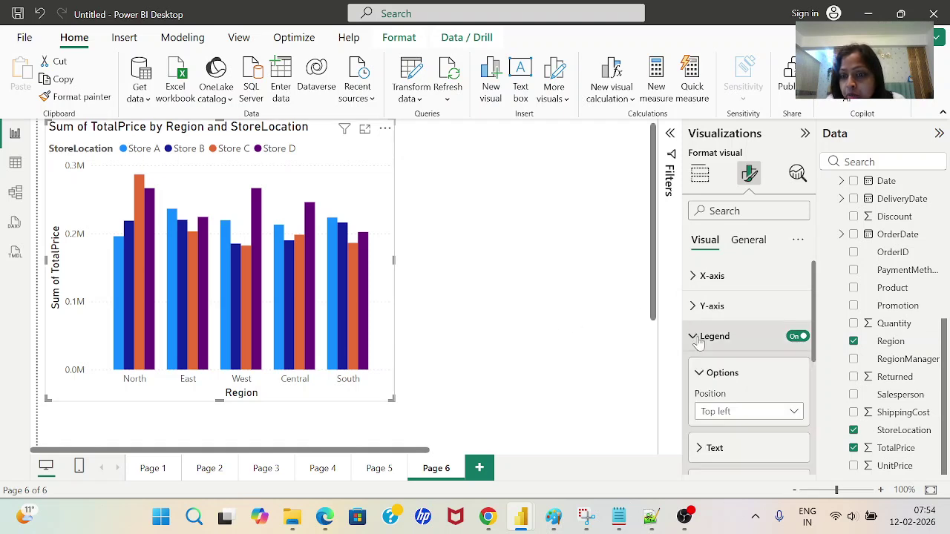
{"action": "left_click", "coordinate": [694, 337]}
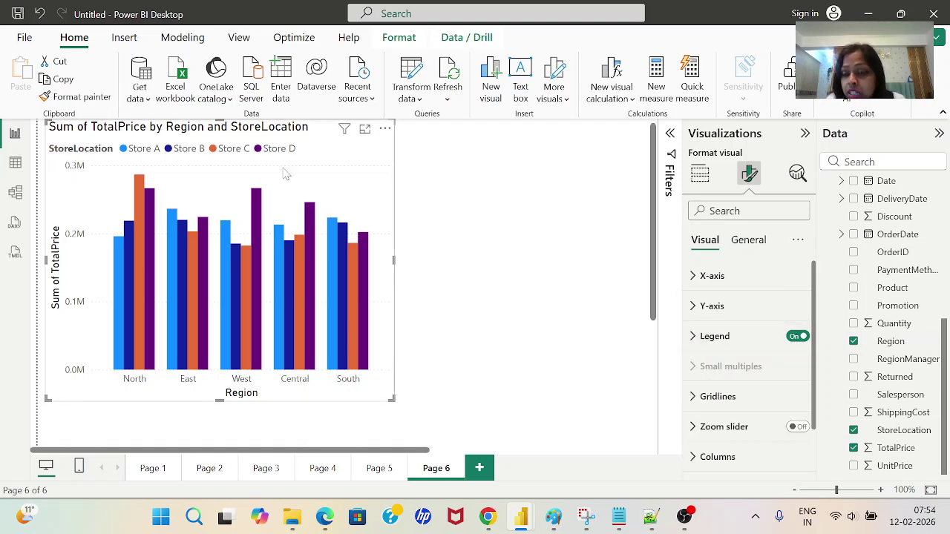
{"action": "left_click", "coordinate": [694, 338]}
{"action": "left_click", "coordinate": [694, 337]}
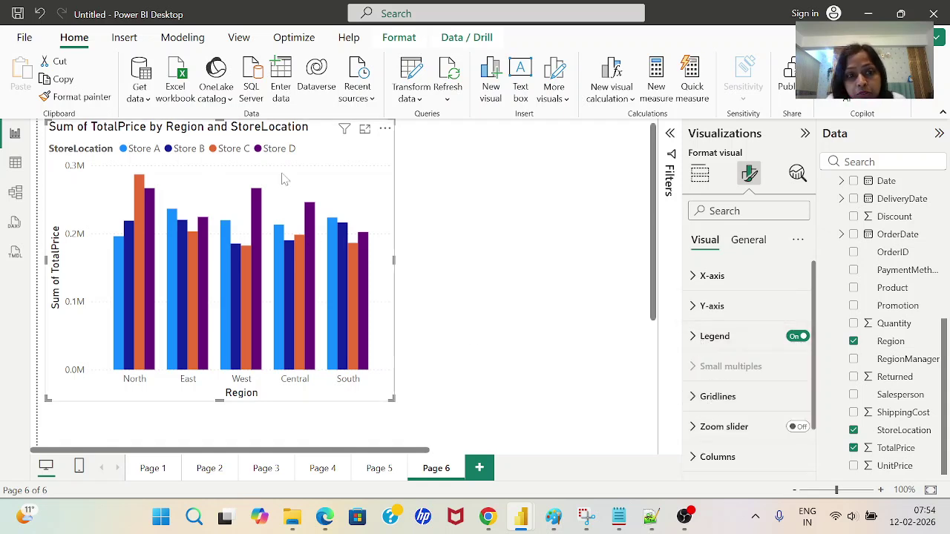
Step: Widen the clustered column chart a little on the report page
{"action": "left_click_drag", "start_coordinate": [394, 268], "coordinate": [428, 267]}
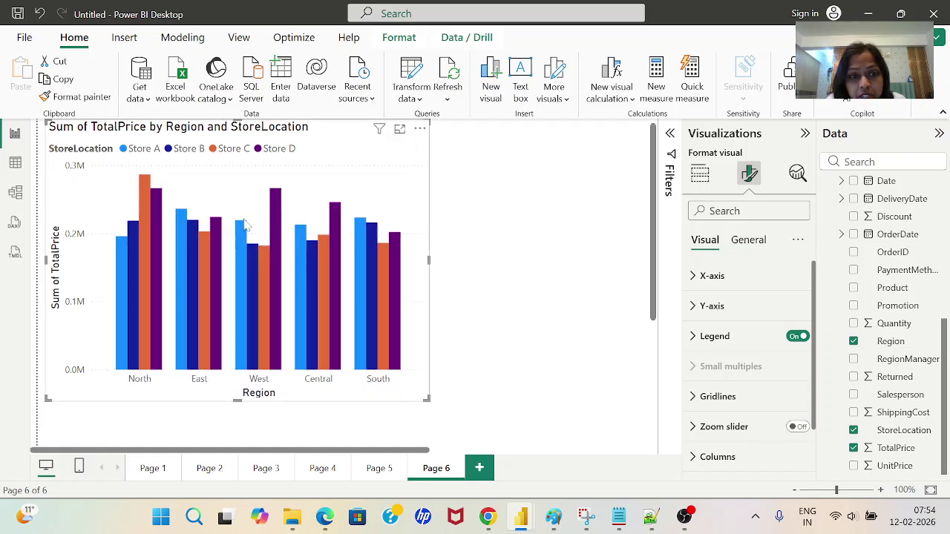
Step: Turn the chart's horizontal gridlines off and back on to compare the effect
{"action": "left_click", "coordinate": [714, 397]}
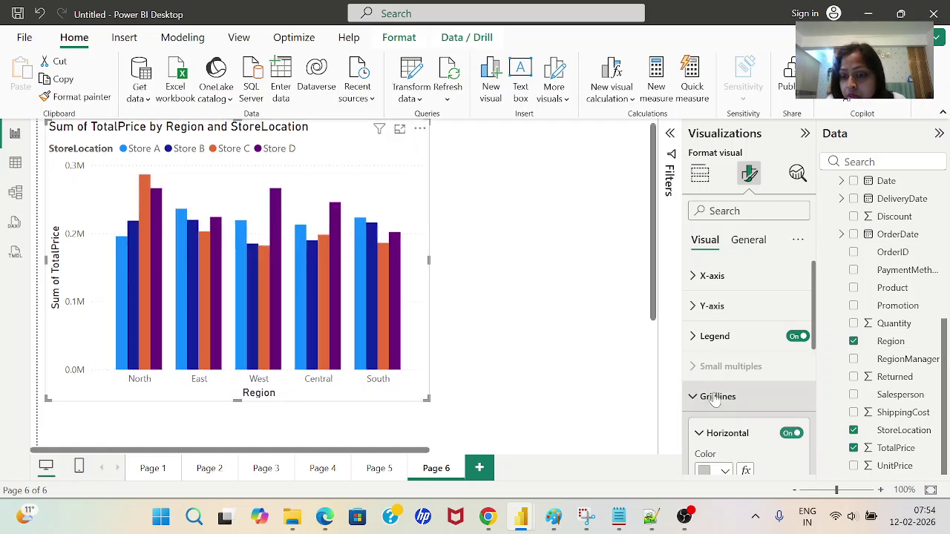
{"action": "scroll", "coordinate": [727, 400], "scroll_direction": "down", "scroll_amount": 1}
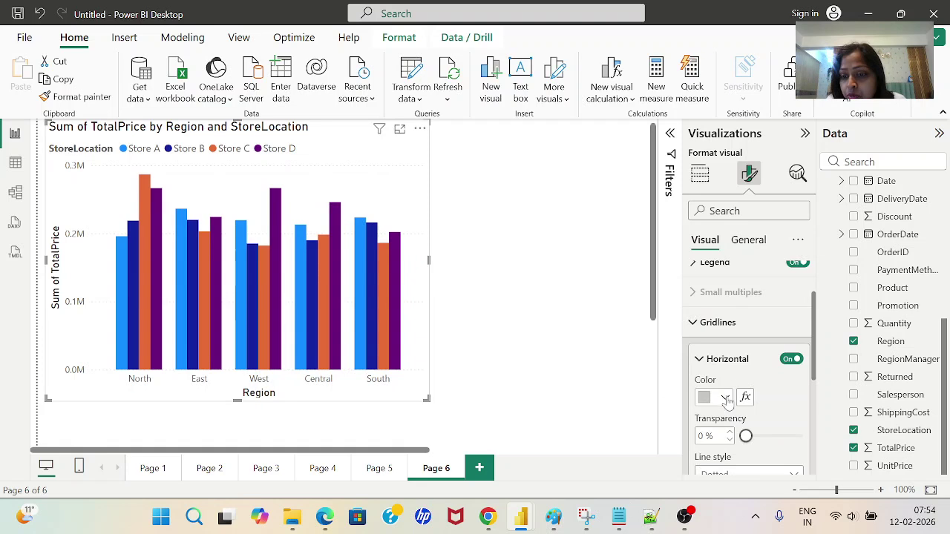
{"action": "left_click", "coordinate": [791, 359]}
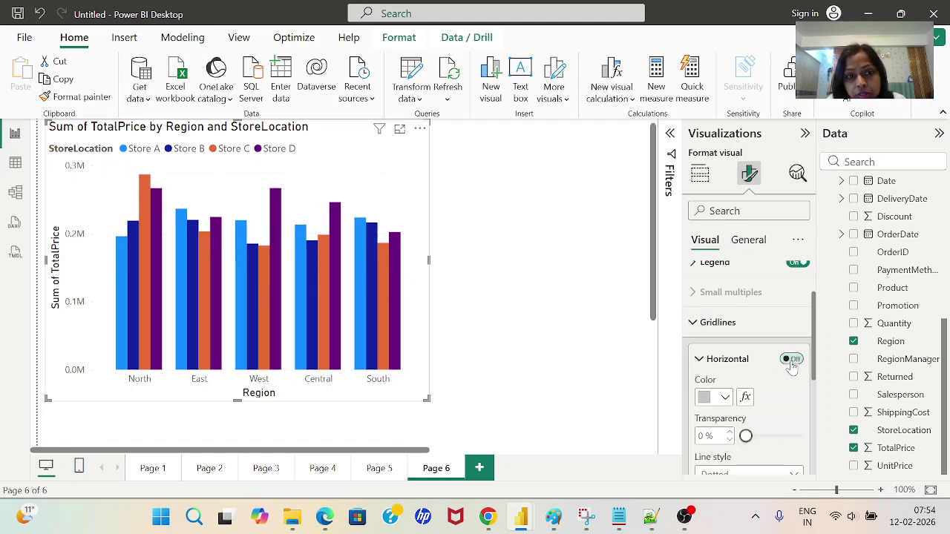
{"action": "left_click", "coordinate": [793, 364]}
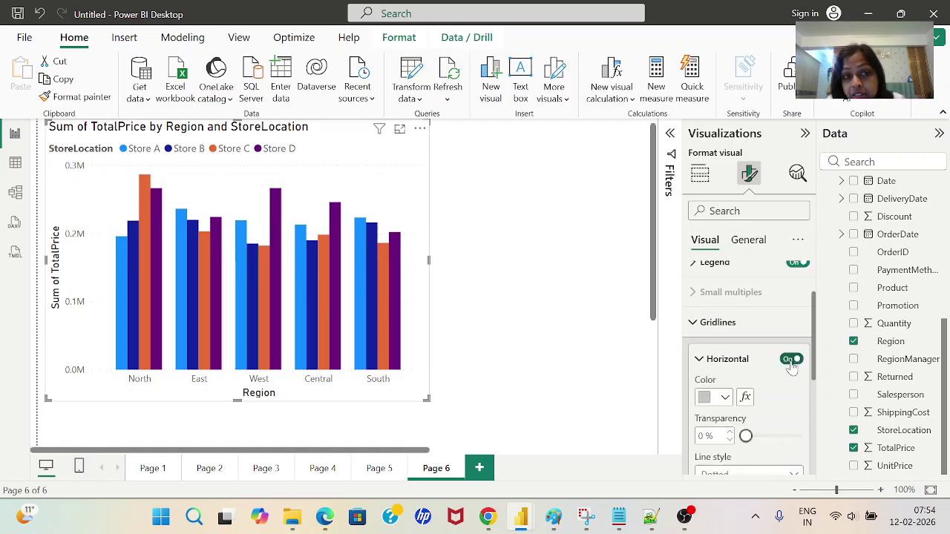
{"action": "left_click", "coordinate": [698, 323]}
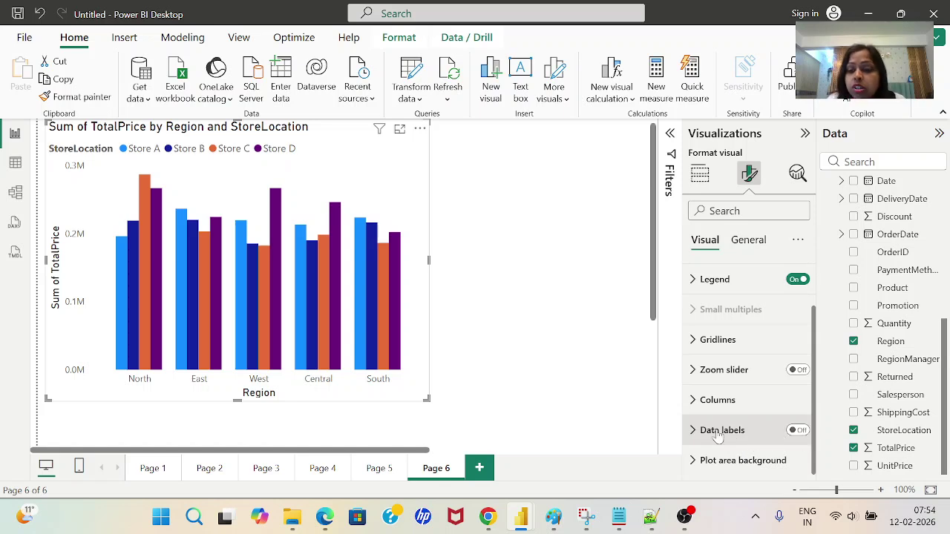
Step: Turn on data labels for the columns and move the chart to the right, away from the page's left edge
{"action": "left_click", "coordinate": [802, 433]}
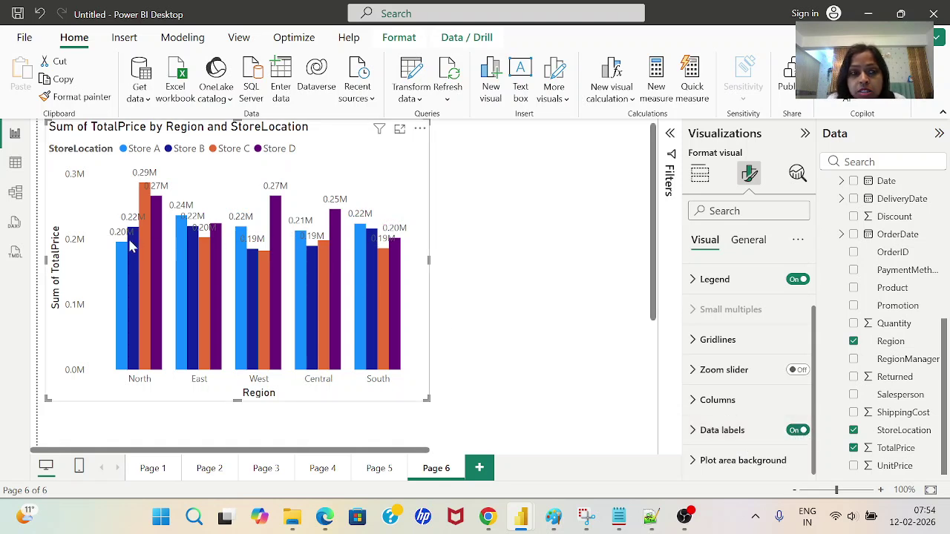
{"action": "mouse_move", "coordinate": [121, 258]}
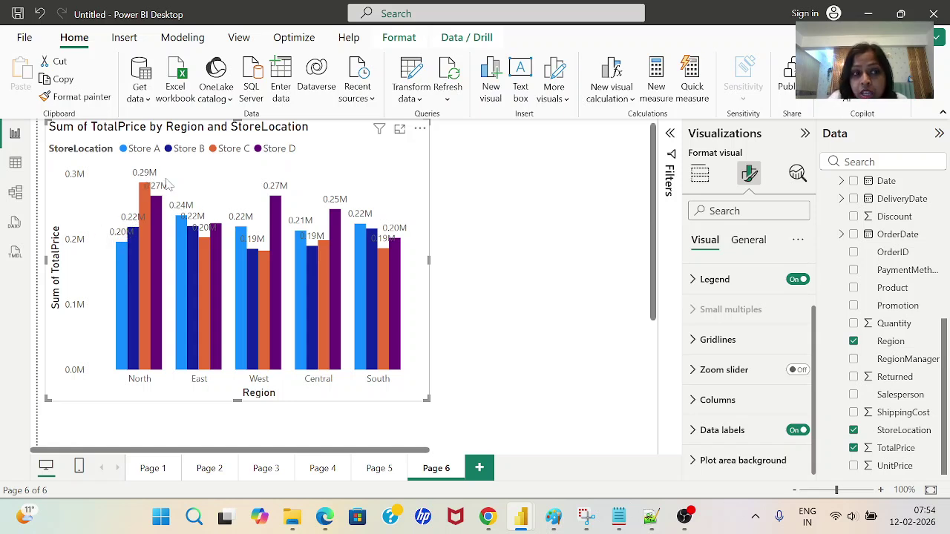
{"action": "left_click_drag", "start_coordinate": [115, 147], "coordinate": [186, 155]}
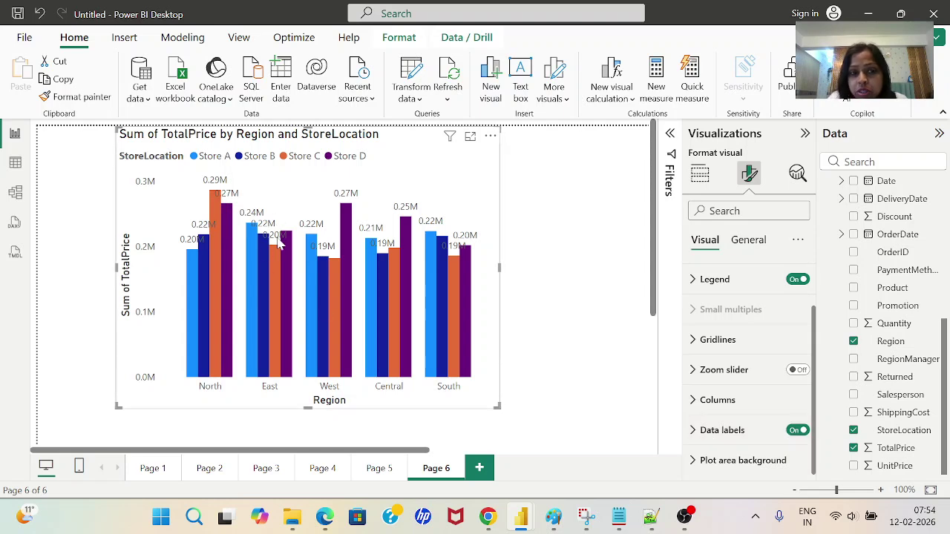
Step: Open the data label settings and apply them to all series
{"action": "left_click", "coordinate": [694, 431]}
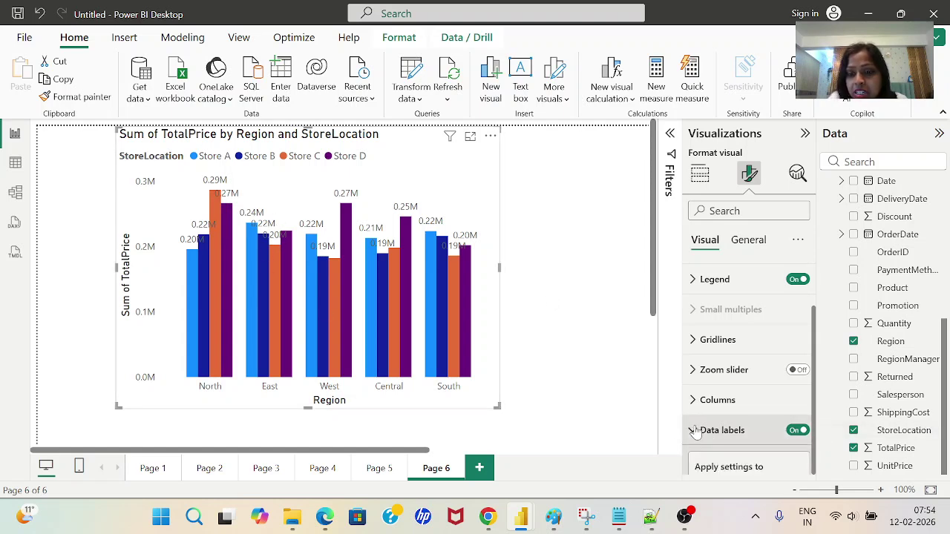
{"action": "scroll", "coordinate": [318, 327], "scroll_direction": "down", "scroll_amount": 1}
{"action": "scroll", "coordinate": [355, 310], "scroll_direction": "up", "scroll_amount": 1}
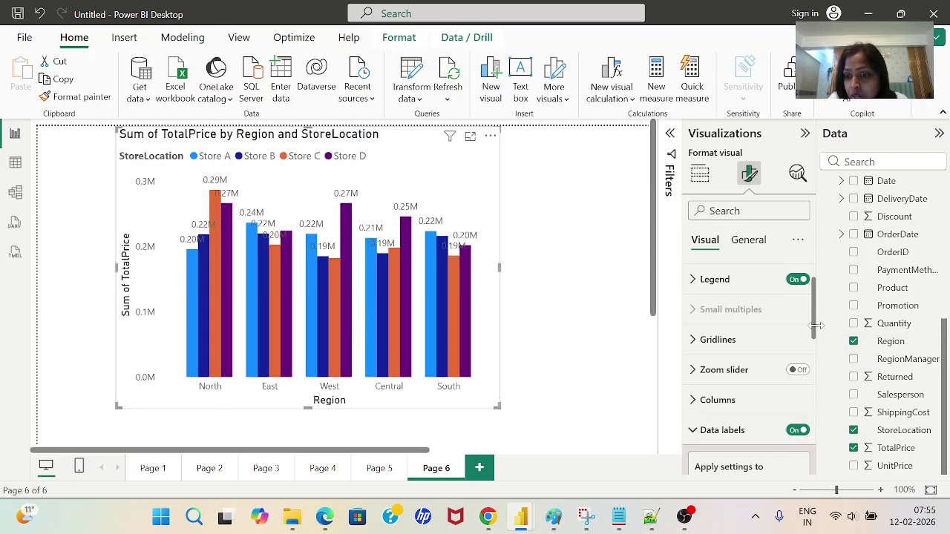
{"action": "left_click_drag", "start_coordinate": [815, 325], "coordinate": [816, 377]}
{"action": "left_click", "coordinate": [751, 319]}
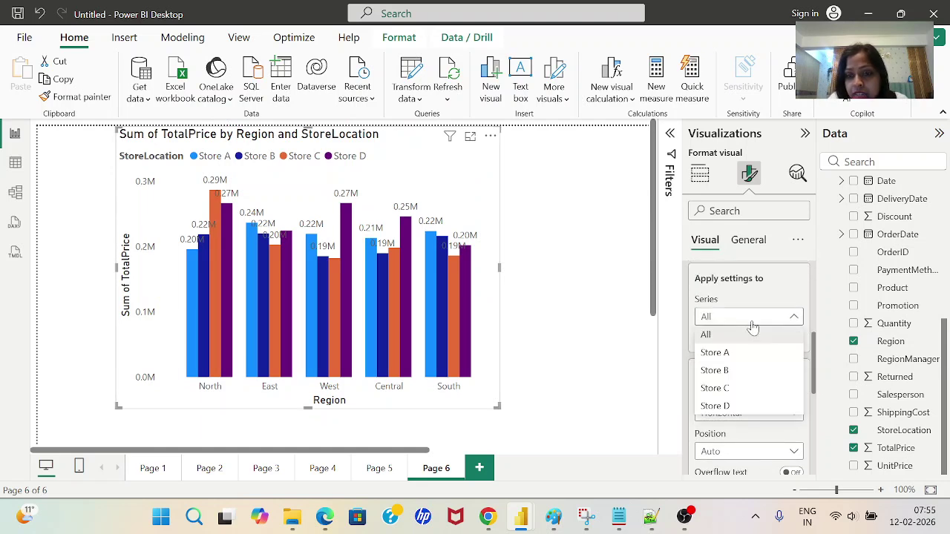
{"action": "left_click", "coordinate": [707, 337]}
{"action": "left_click_drag", "start_coordinate": [814, 391], "coordinate": [822, 456]}
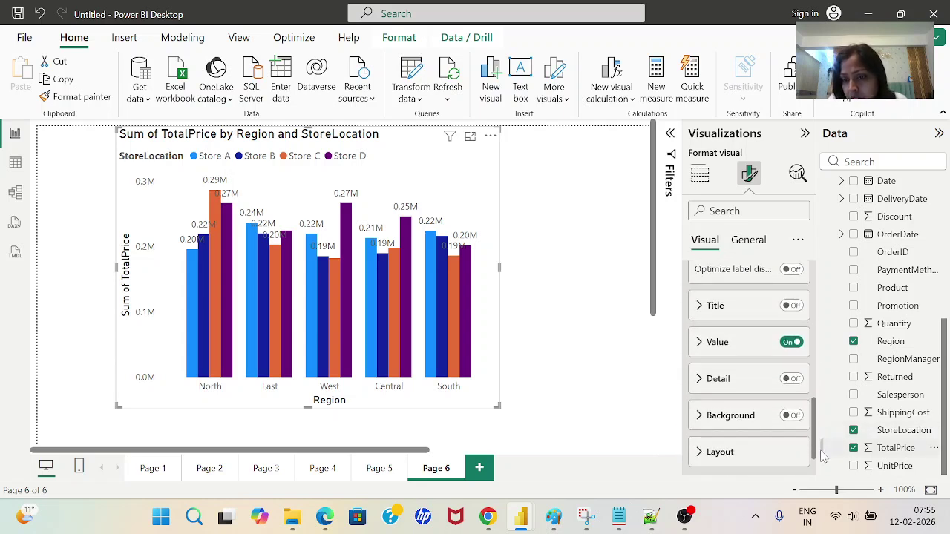
Step: Set the display units of the data label values to Thousands
{"action": "left_click", "coordinate": [698, 346]}
{"action": "scroll", "coordinate": [764, 407], "scroll_direction": "down", "scroll_amount": 2}
{"action": "left_click", "coordinate": [746, 421]}
{"action": "left_click", "coordinate": [746, 426]}
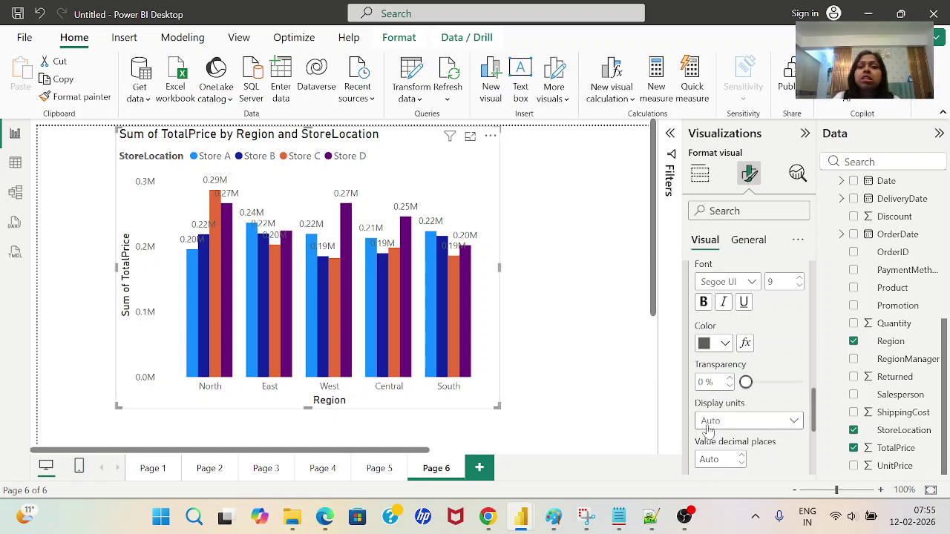
{"action": "left_click", "coordinate": [708, 423]}
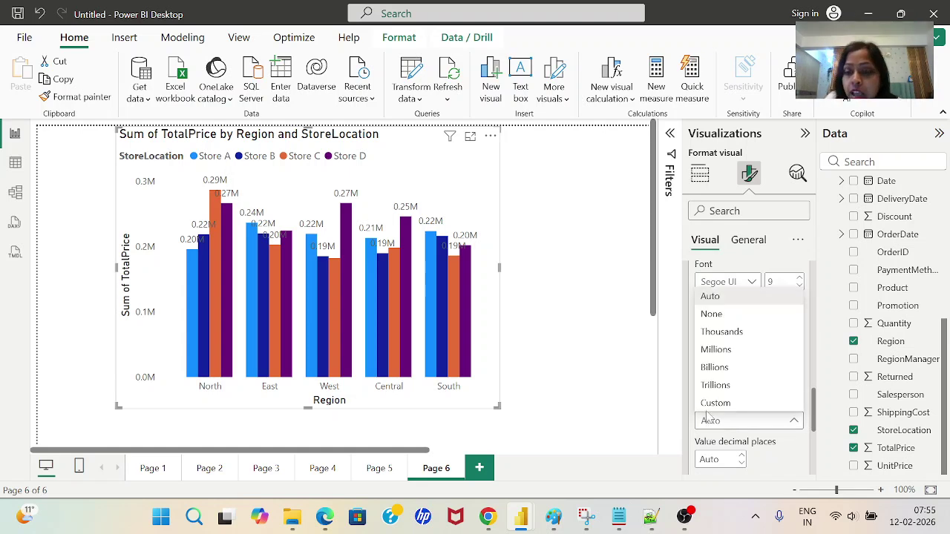
{"action": "left_click", "coordinate": [732, 332]}
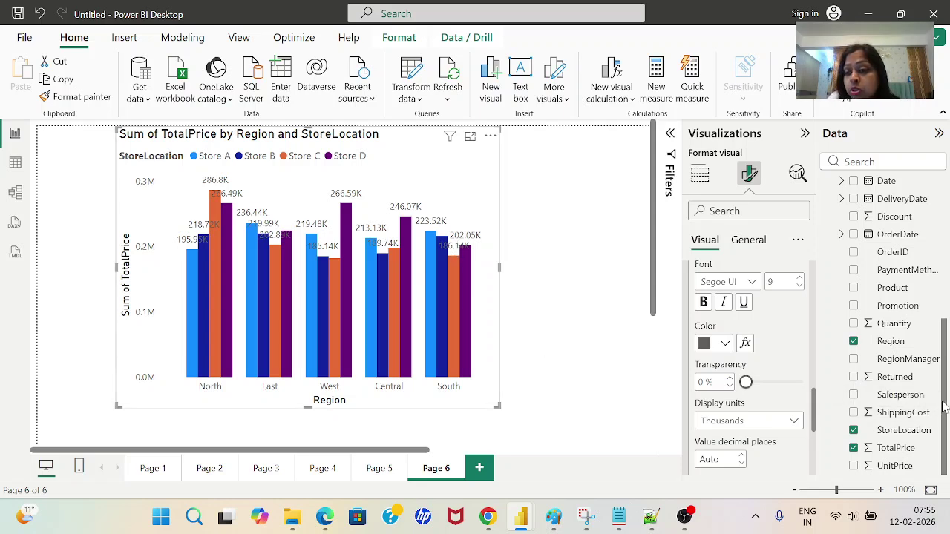
{"action": "scroll", "coordinate": [946, 409], "scroll_direction": "up", "scroll_amount": 5}
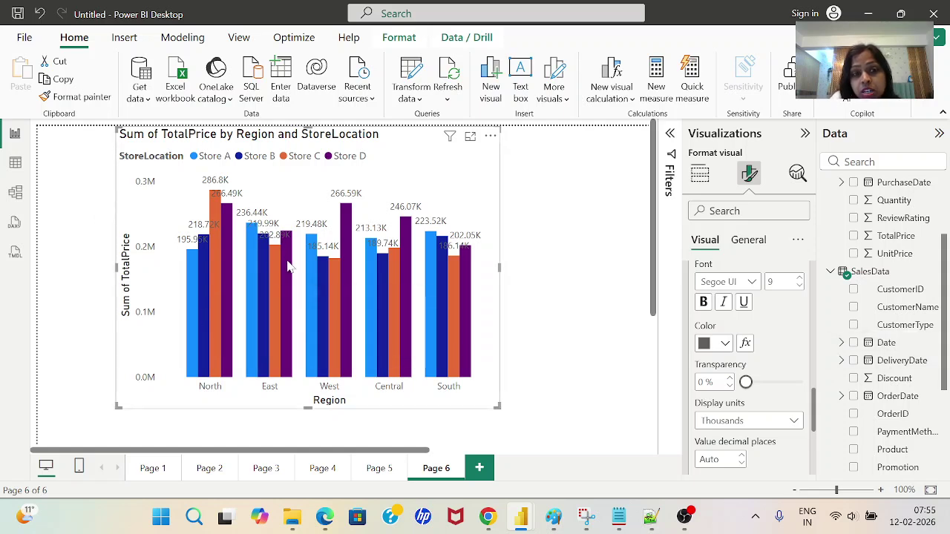
{"action": "mouse_move", "coordinate": [290, 268]}
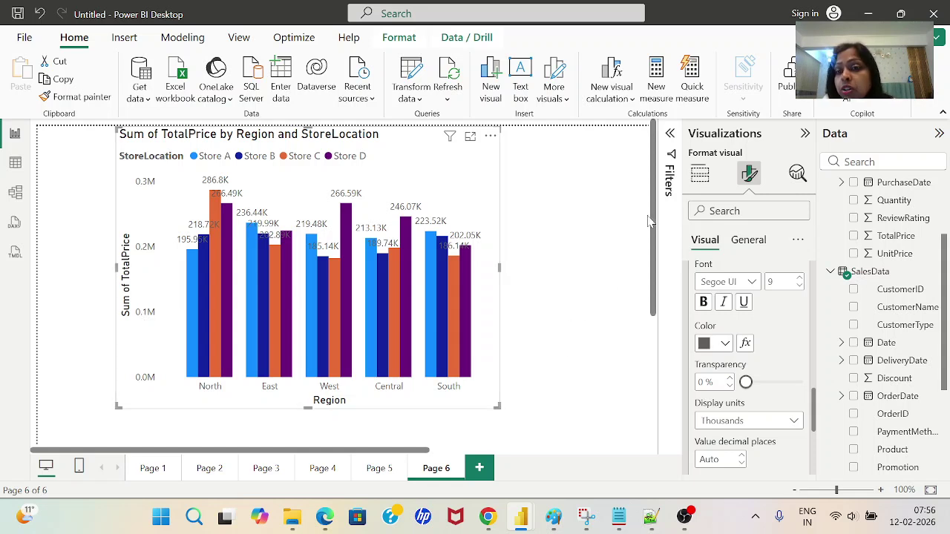
Step: Change the visual to a line and clustered column chart, switching back to the clustered column chart once to compare them
{"action": "left_click", "coordinate": [699, 173]}
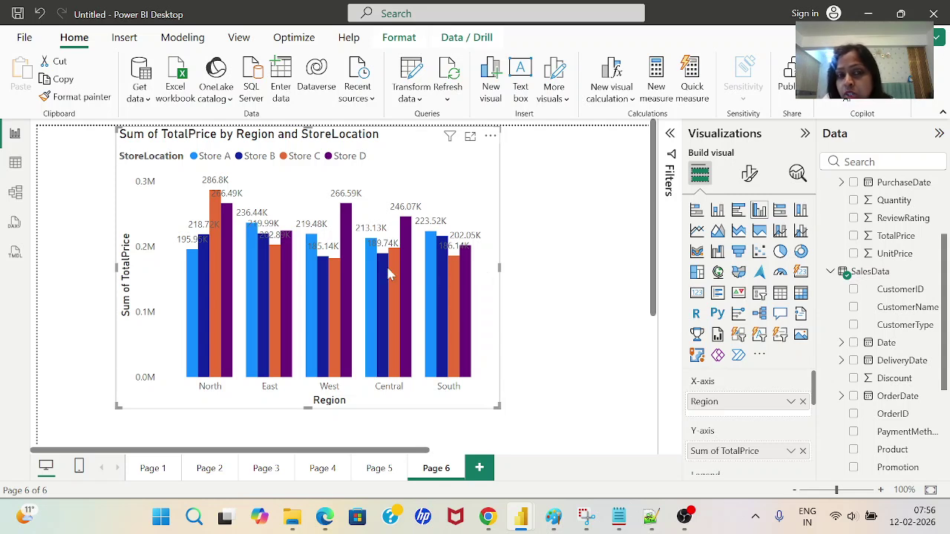
{"action": "mouse_move", "coordinate": [380, 337]}
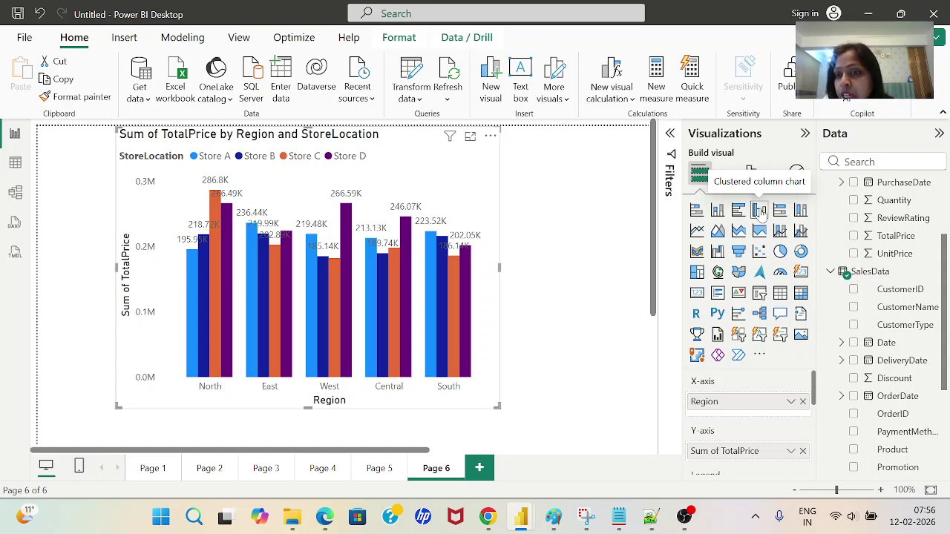
{"action": "left_click", "coordinate": [801, 233]}
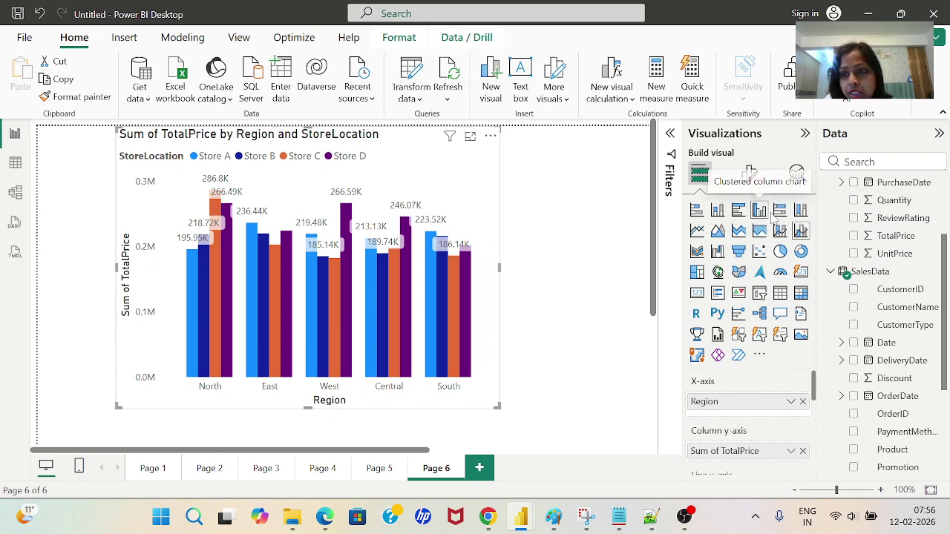
{"action": "left_click", "coordinate": [761, 211]}
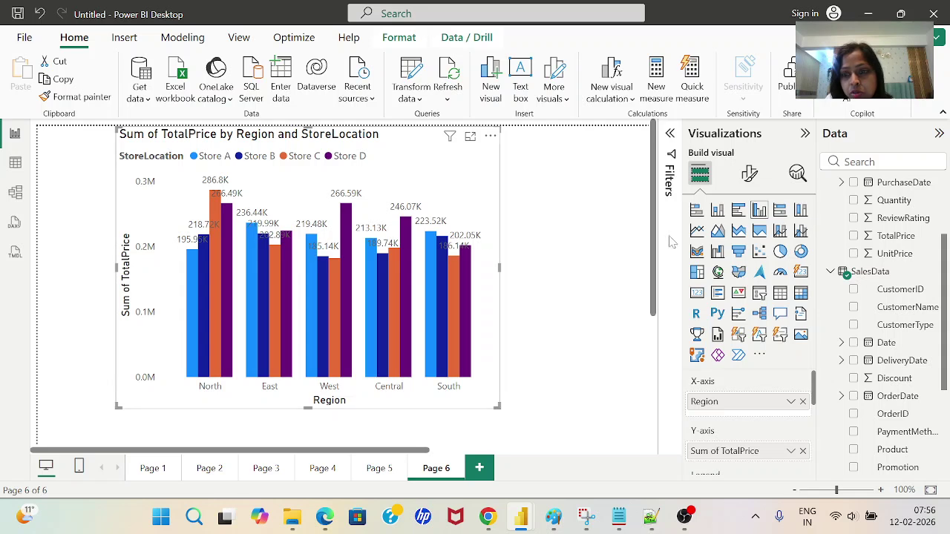
{"action": "left_click", "coordinate": [800, 232]}
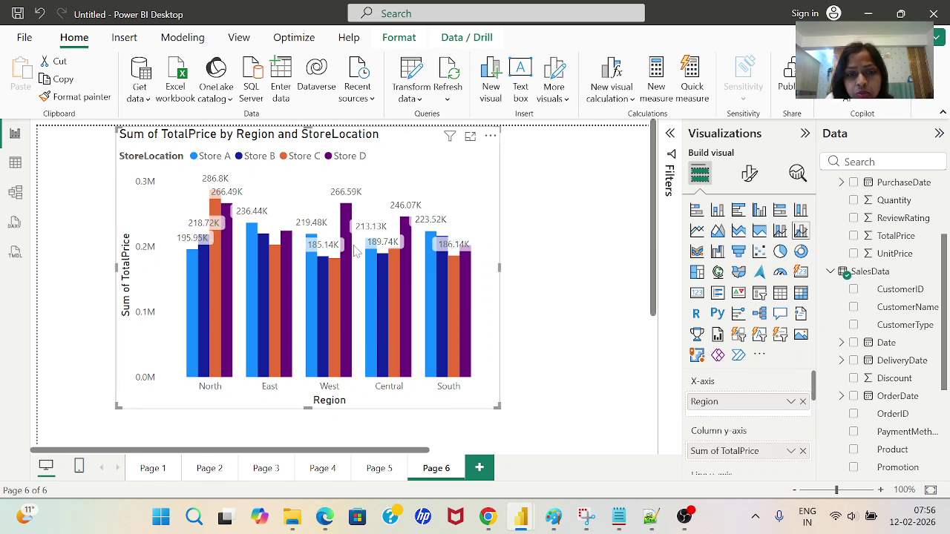
Step: Examine the combo chart's Y-axis range settings and the value settings of its data labels
{"action": "left_click", "coordinate": [750, 173]}
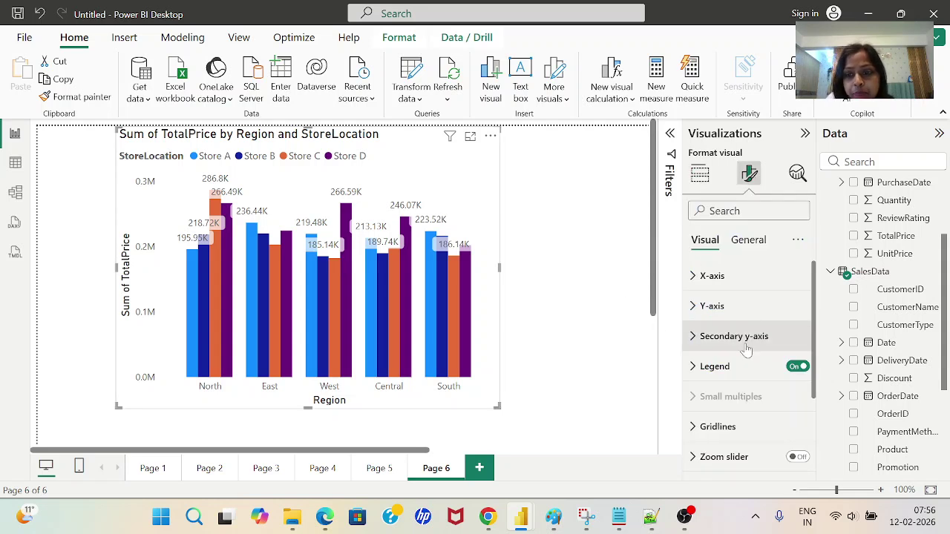
{"action": "scroll", "coordinate": [815, 398], "scroll_direction": "down", "scroll_amount": 1}
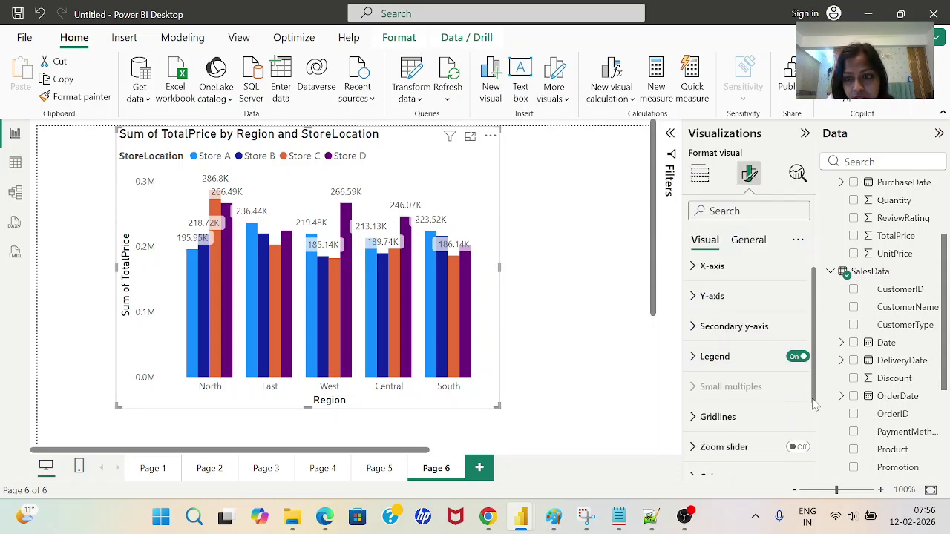
{"action": "left_click", "coordinate": [698, 297]}
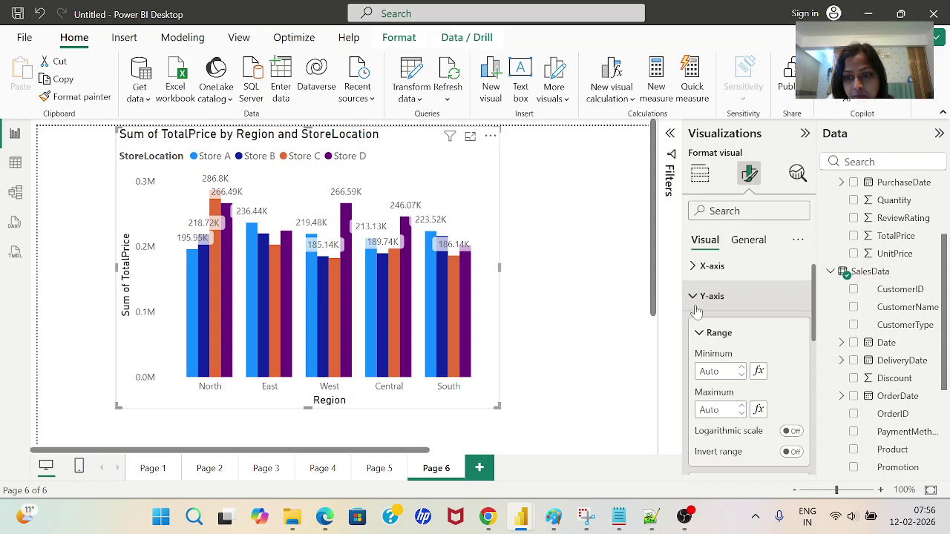
{"action": "left_click", "coordinate": [692, 298]}
{"action": "scroll", "coordinate": [798, 434], "scroll_direction": "down", "scroll_amount": 3}
{"action": "left_click", "coordinate": [693, 400]}
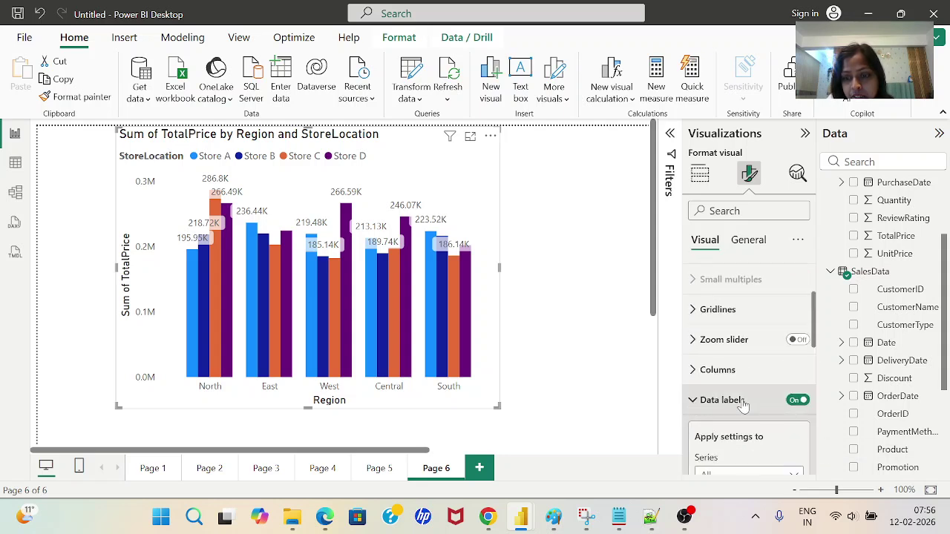
{"action": "scroll", "coordinate": [784, 406], "scroll_direction": "down", "scroll_amount": 5}
{"action": "scroll", "coordinate": [784, 406], "scroll_direction": "down", "scroll_amount": 2}
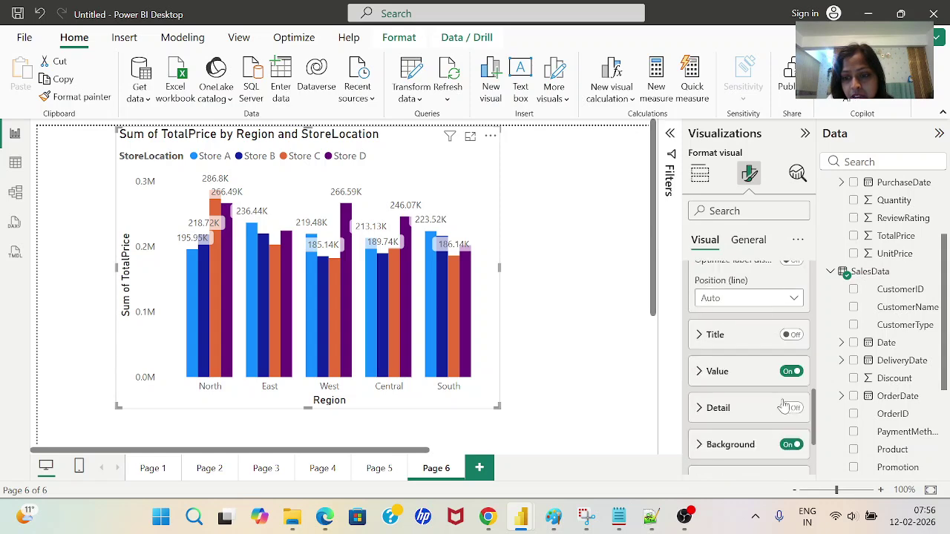
{"action": "left_click", "coordinate": [701, 373]}
{"action": "scroll", "coordinate": [737, 384], "scroll_direction": "down", "scroll_amount": 5}
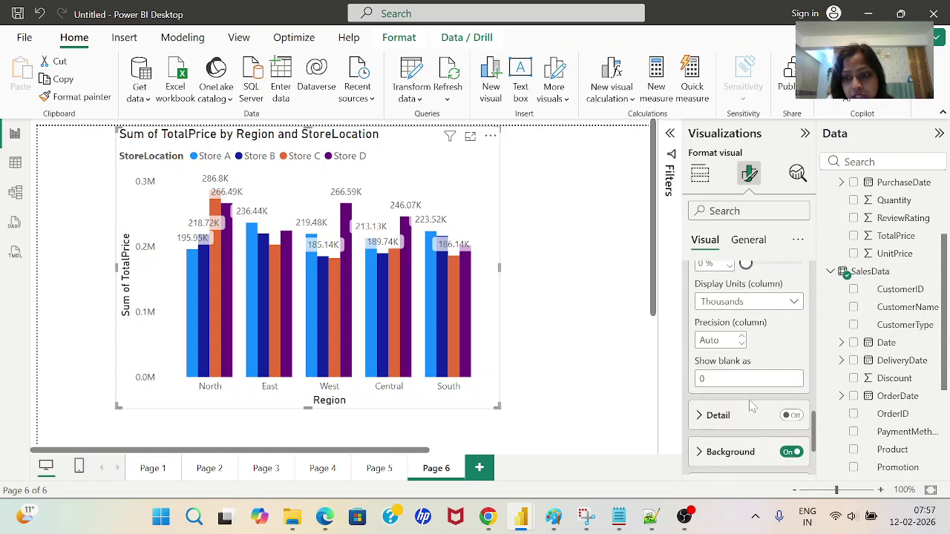
Step: Toggle the data labels' background and try other background colors for it, returning to white
{"action": "left_click", "coordinate": [791, 452]}
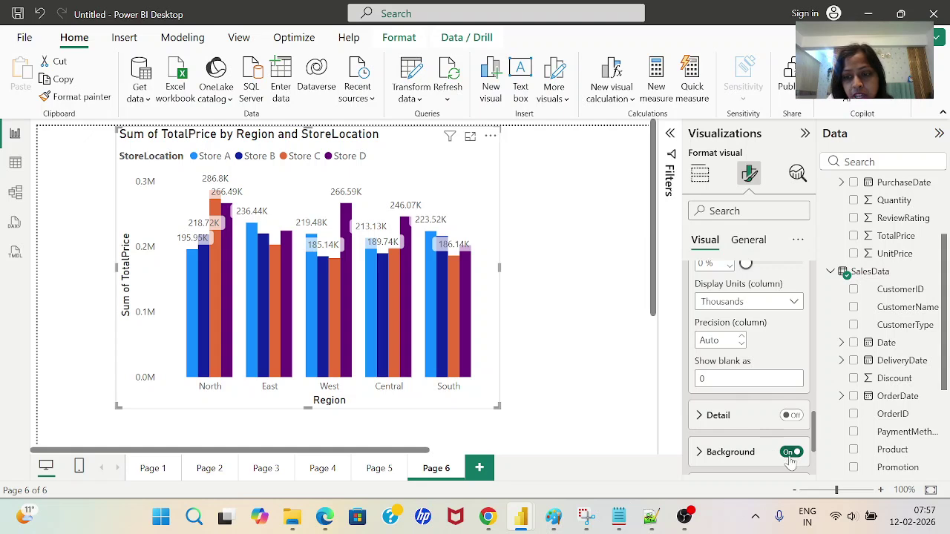
{"action": "left_click", "coordinate": [704, 459]}
{"action": "scroll", "coordinate": [713, 453], "scroll_direction": "down", "scroll_amount": 3}
{"action": "left_click", "coordinate": [712, 342]}
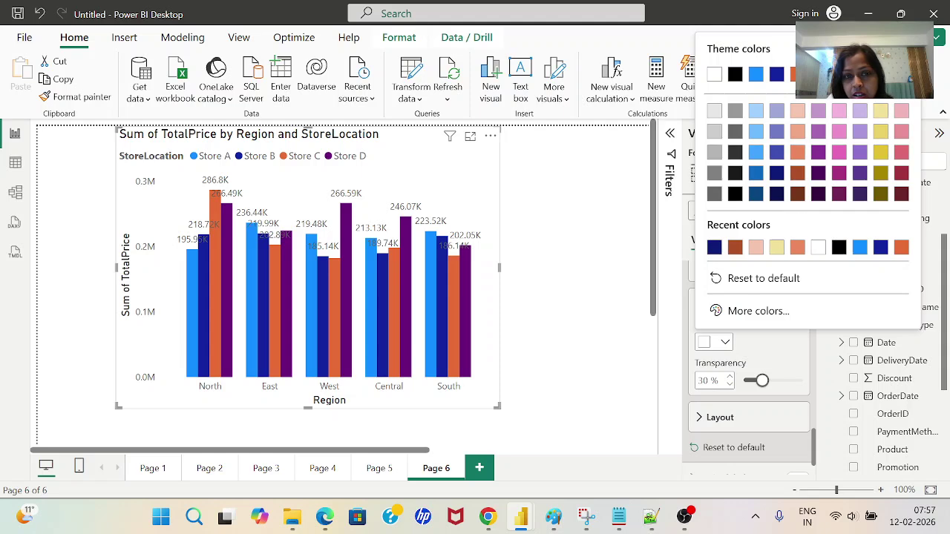
{"action": "key", "text": "Escape"}
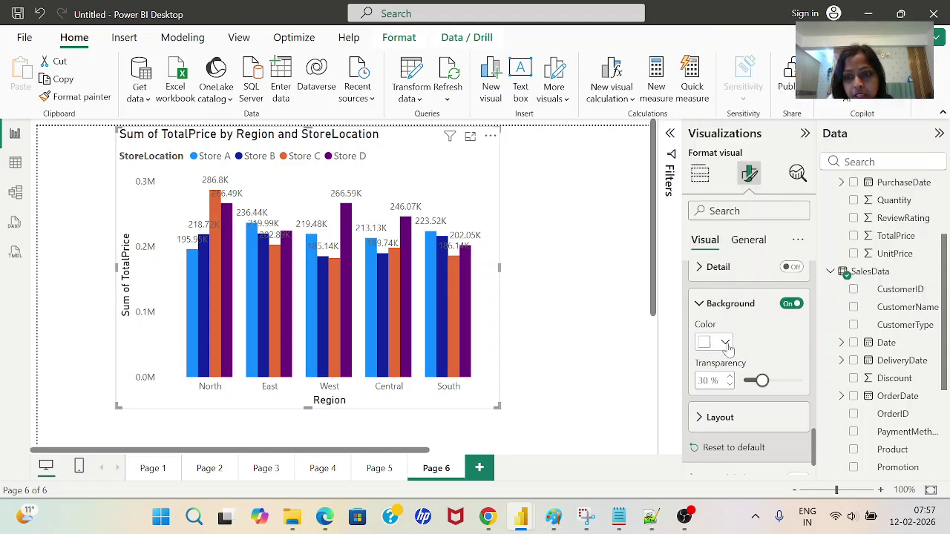
{"action": "left_click", "coordinate": [725, 343]}
{"action": "key", "text": "Escape"}
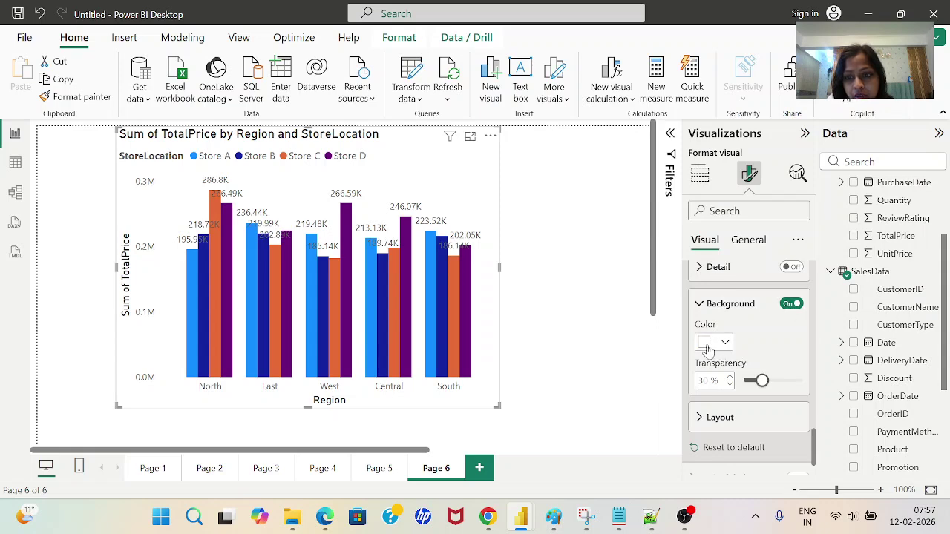
{"action": "left_click", "coordinate": [706, 345]}
{"action": "left_click", "coordinate": [729, 251]}
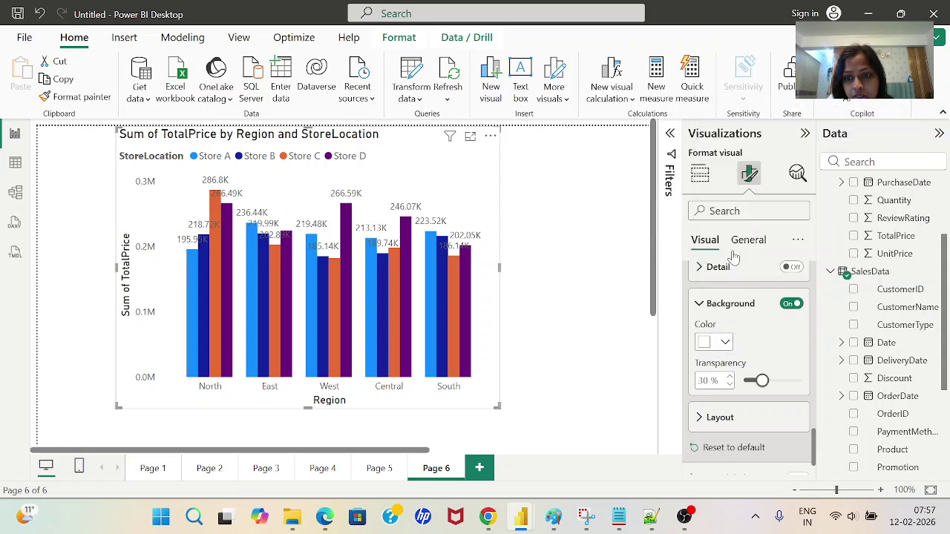
{"action": "left_click", "coordinate": [703, 346]}
{"action": "left_click", "coordinate": [735, 252]}
Step: Set the data labels' background to white with 0% transparency
{"action": "left_click", "coordinate": [724, 345]}
{"action": "left_click", "coordinate": [767, 356]}
{"action": "left_click_drag", "start_coordinate": [762, 382], "coordinate": [744, 380]}
{"action": "left_click", "coordinate": [717, 345]}
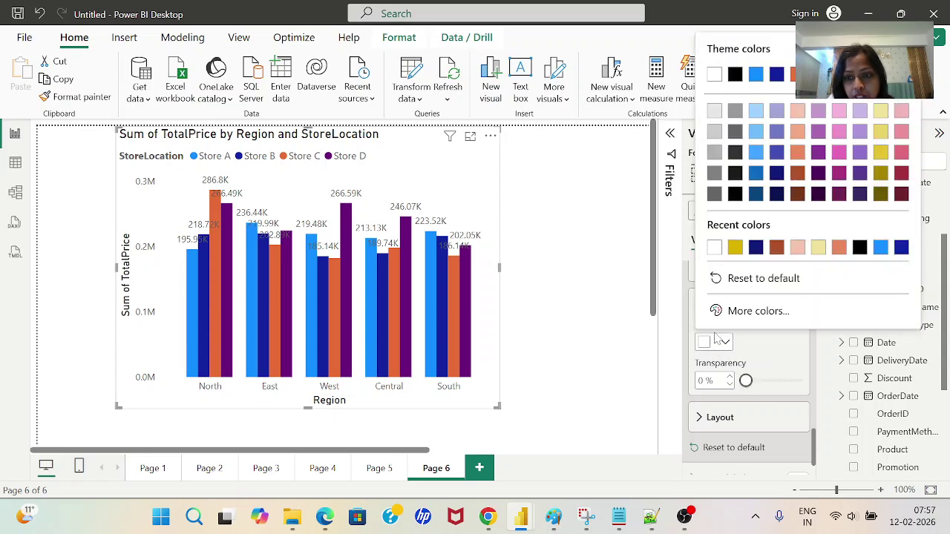
{"action": "left_click", "coordinate": [734, 252]}
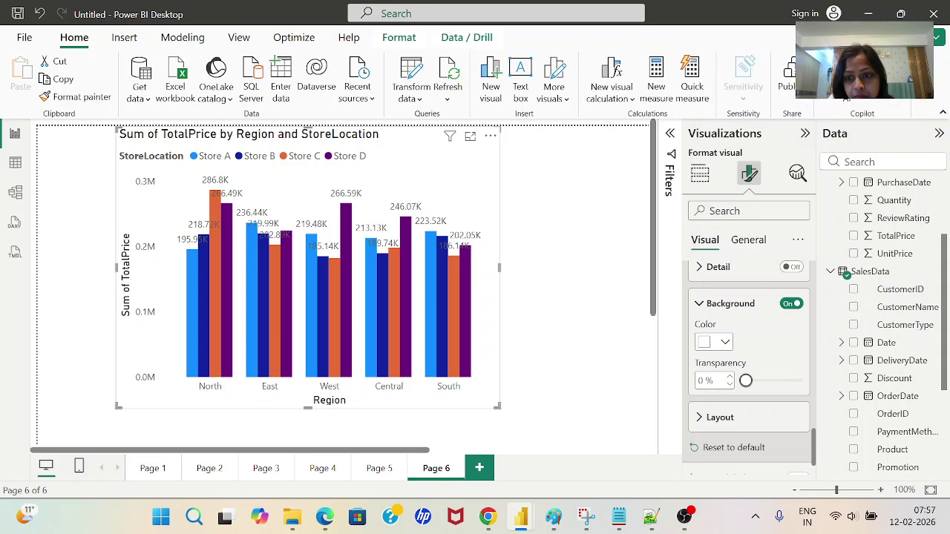
Step: Set the data labels' background transparency to 100% and toggle the background, leaving it on
{"action": "left_click_drag", "start_coordinate": [745, 380], "coordinate": [800, 380]}
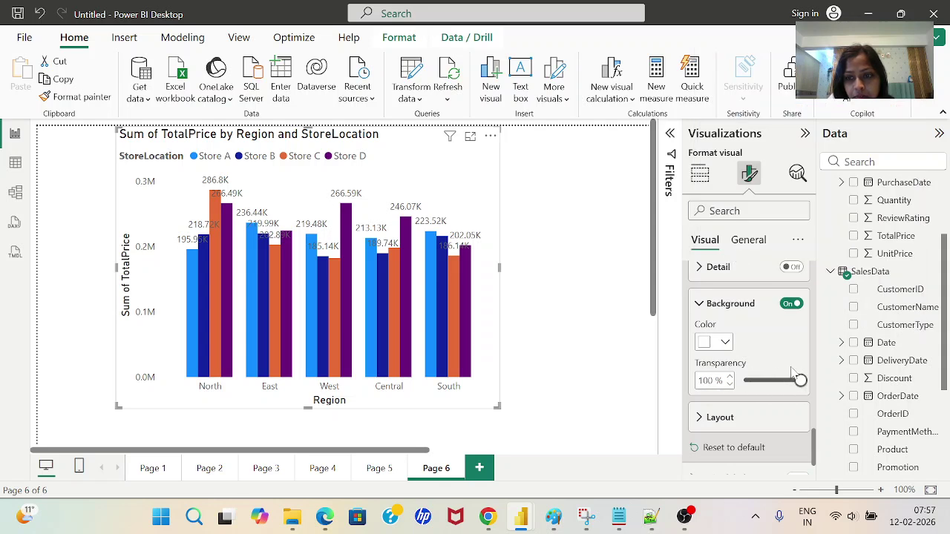
{"action": "left_click", "coordinate": [791, 304]}
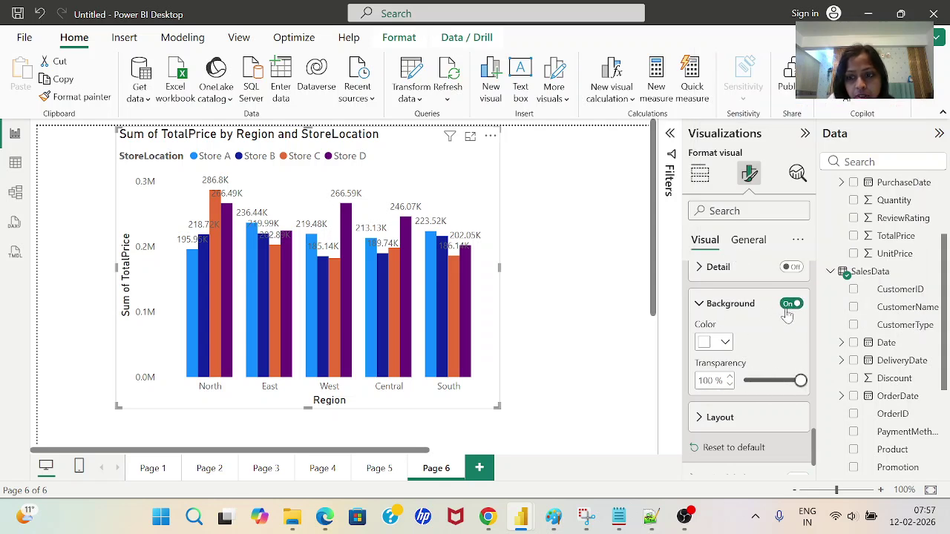
{"action": "left_click", "coordinate": [700, 303]}
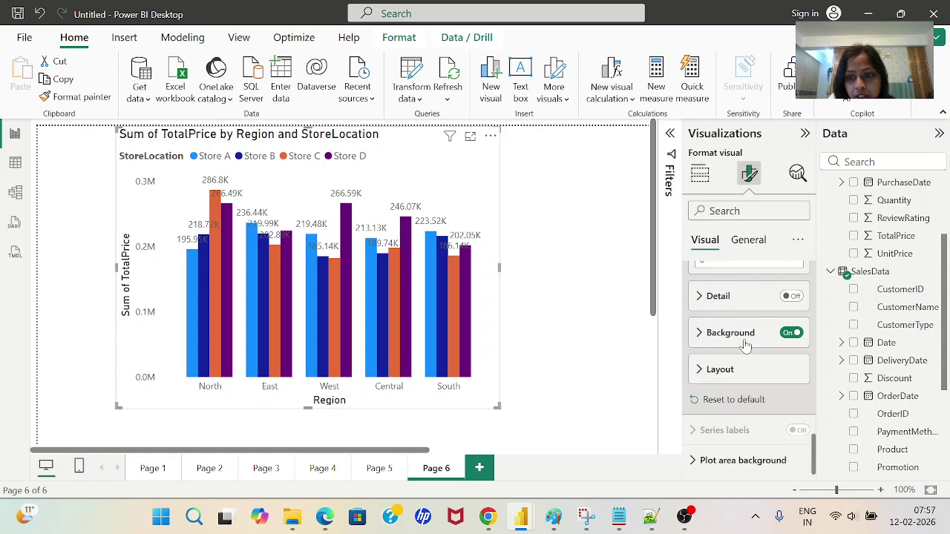
{"action": "left_click", "coordinate": [791, 334]}
{"action": "left_click", "coordinate": [791, 334]}
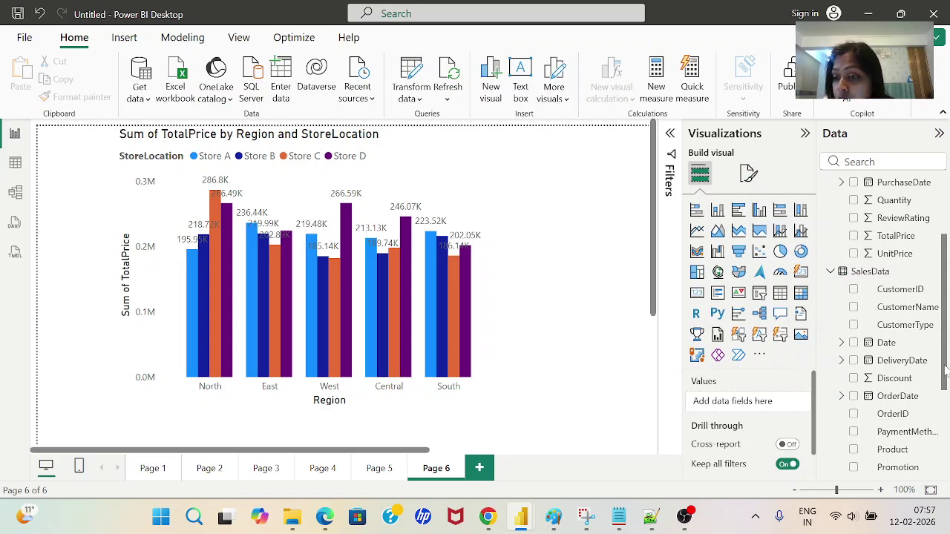
Step: Add the Quantity field from SalesData to the combo chart's line y-axis and widen the chart slightly
{"action": "scroll", "coordinate": [945, 371], "scroll_direction": "down", "scroll_amount": 2}
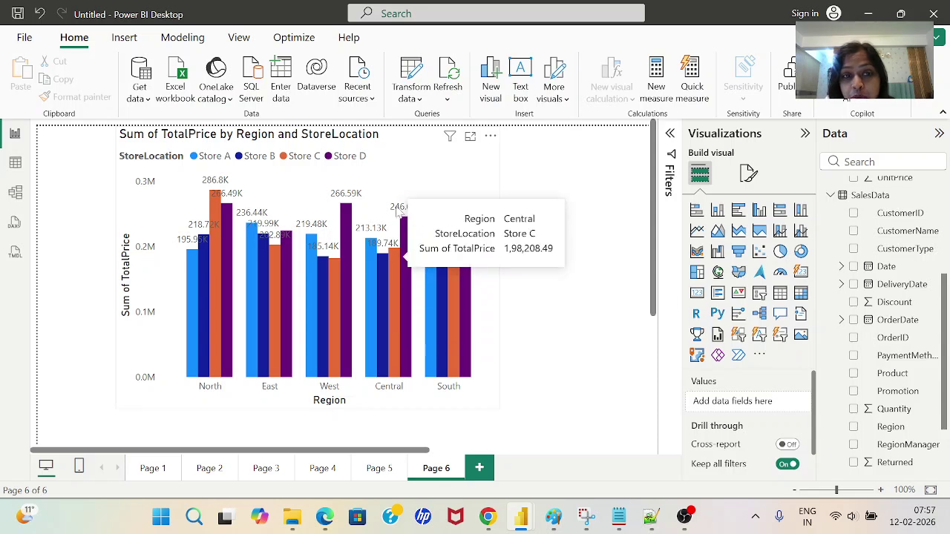
{"action": "left_click", "coordinate": [397, 219]}
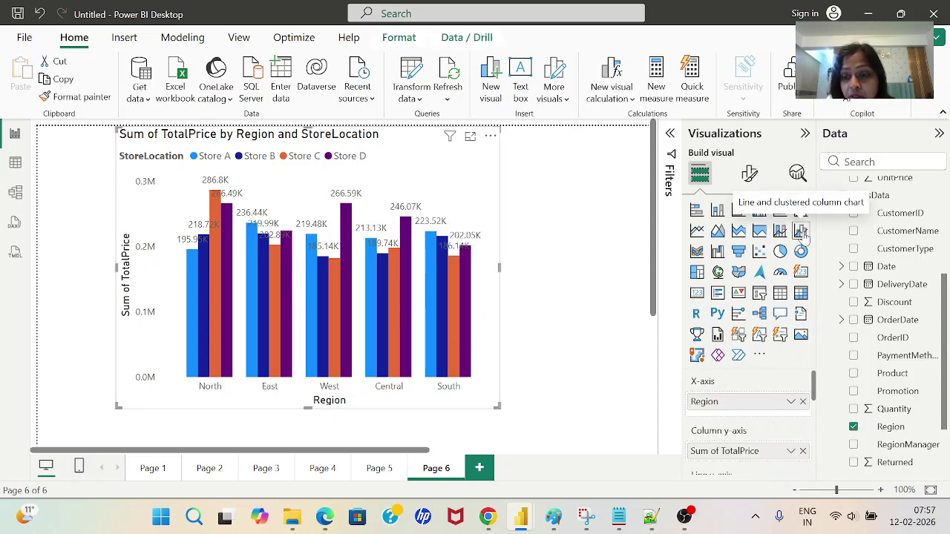
{"action": "left_click_drag", "start_coordinate": [815, 383], "coordinate": [815, 403]}
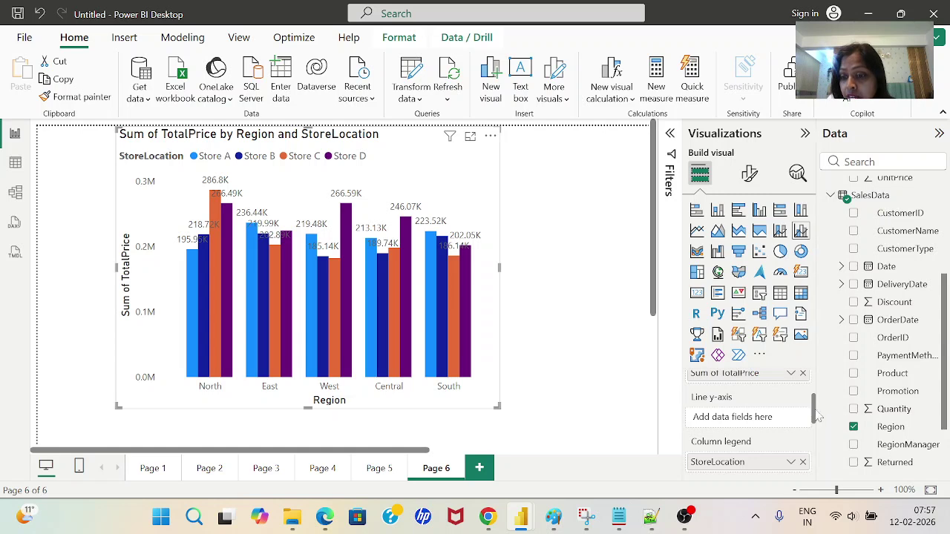
{"action": "scroll", "coordinate": [813, 416], "scroll_direction": "up", "scroll_amount": 2}
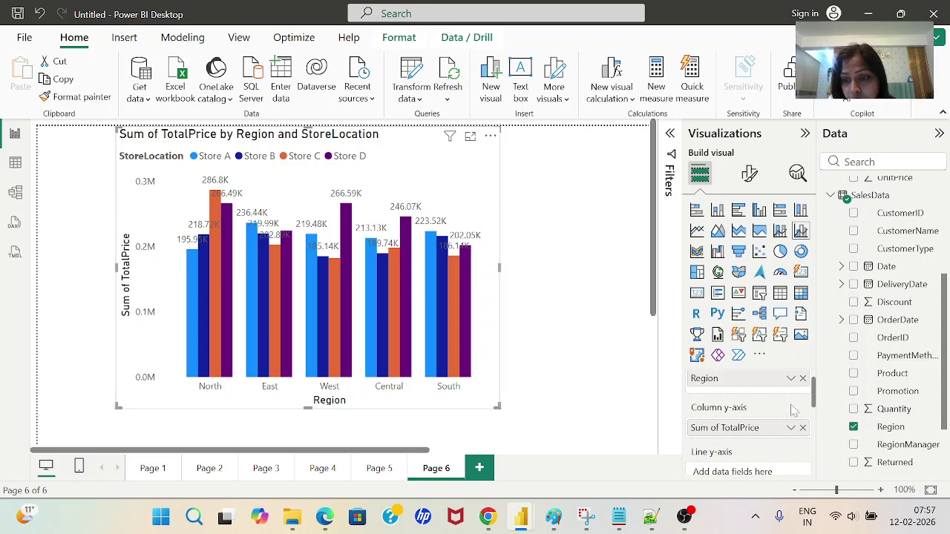
{"action": "scroll", "coordinate": [815, 408], "scroll_direction": "down", "scroll_amount": 2}
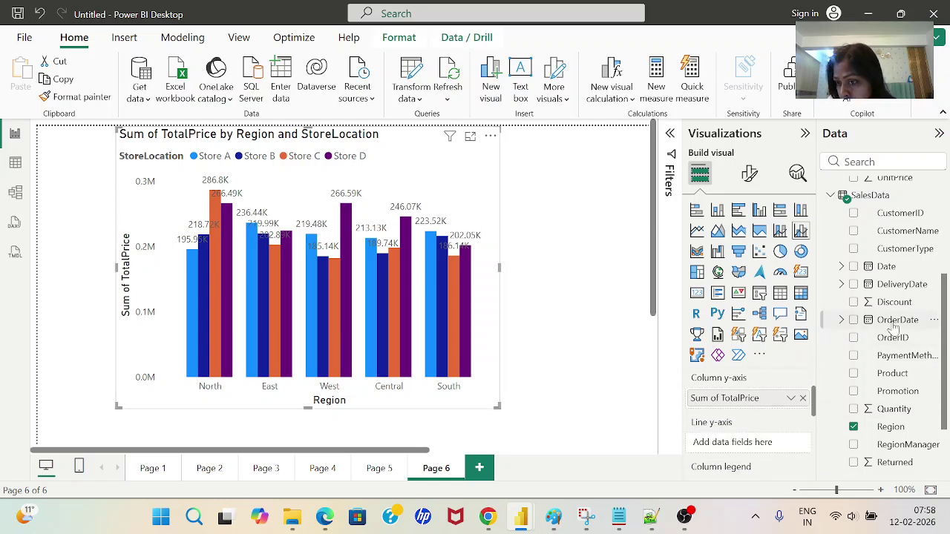
{"action": "scroll", "coordinate": [946, 378], "scroll_direction": "up", "scroll_amount": 2}
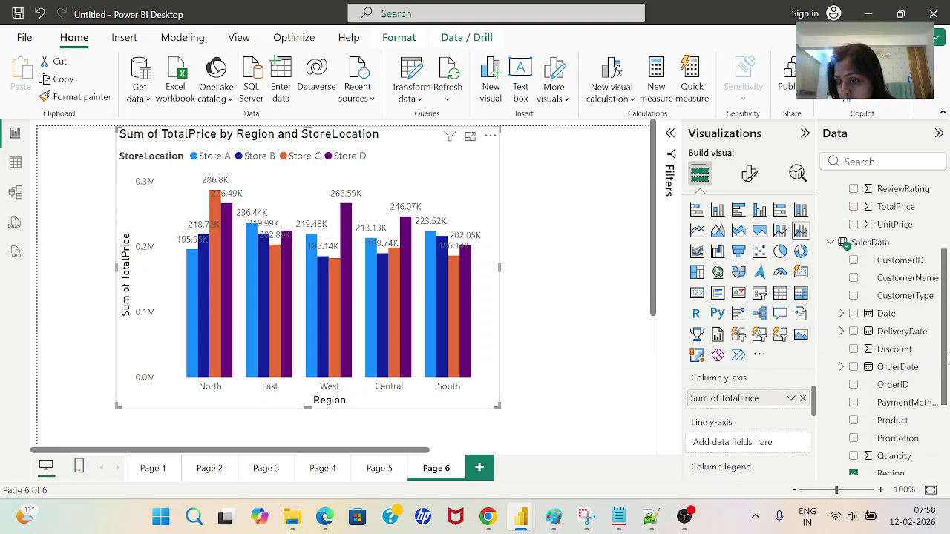
{"action": "scroll", "coordinate": [920, 362], "scroll_direction": "down", "scroll_amount": 3}
{"action": "left_click_drag", "start_coordinate": [897, 353], "coordinate": [742, 447]}
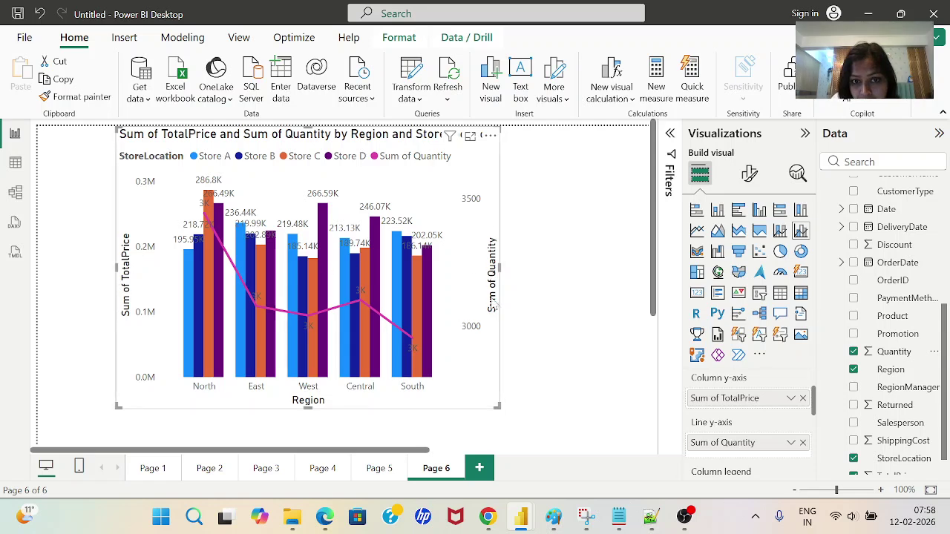
{"action": "left_click_drag", "start_coordinate": [499, 267], "coordinate": [536, 276]}
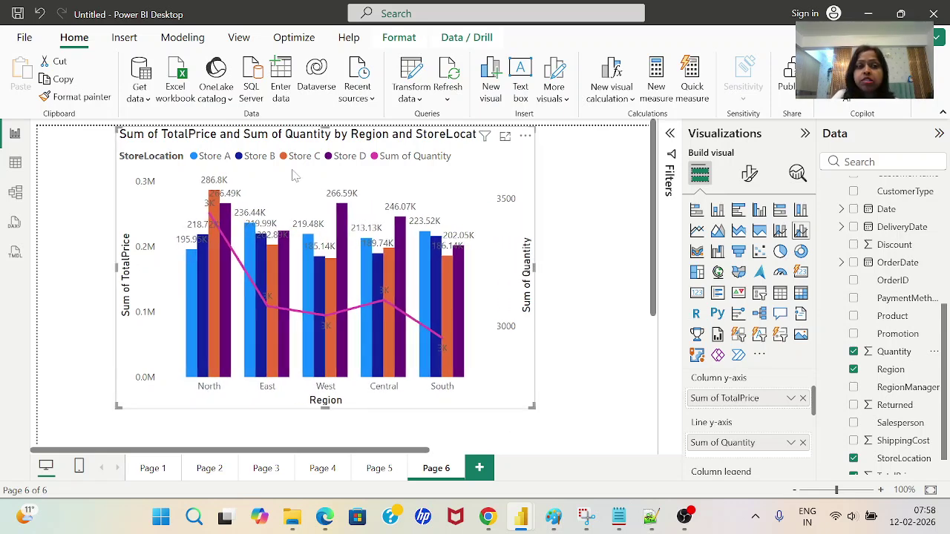